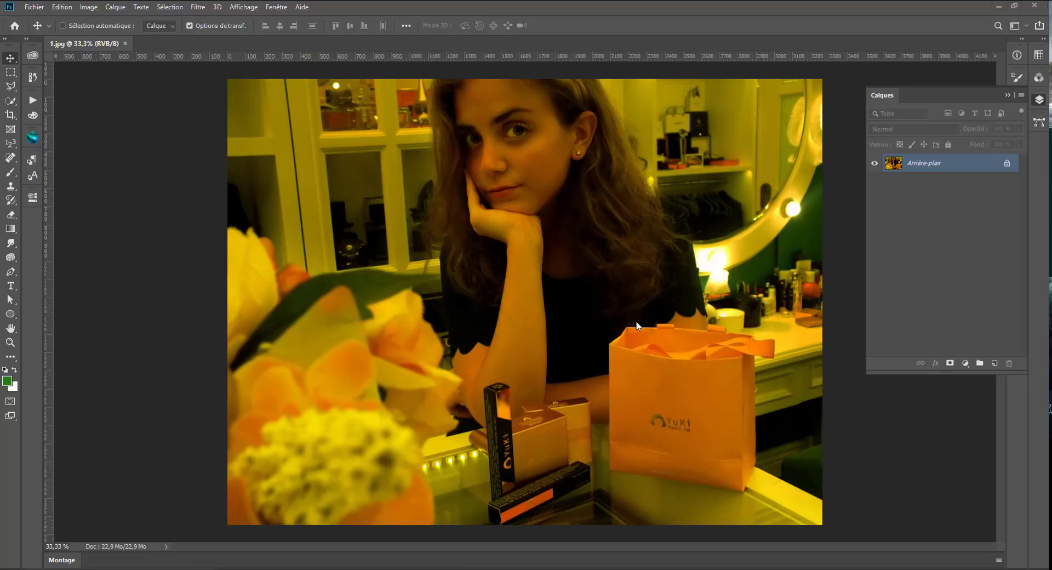
- Add a Selective Color (Correction sélective) adjustment layer above the background photo
{"action": "left_click", "coordinate": [969, 363]}
{"action": "left_click", "coordinate": [276, 7]}
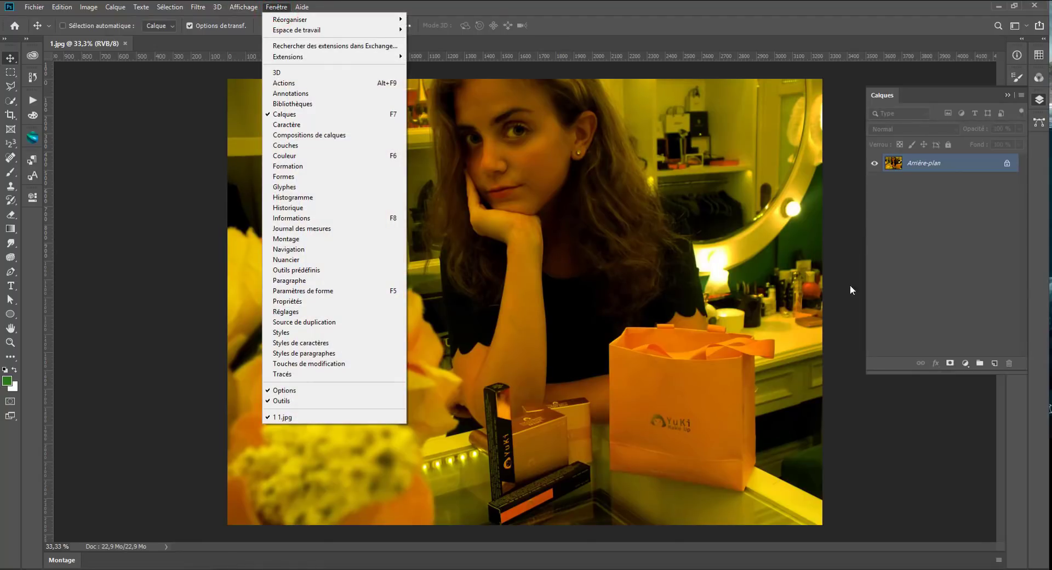
{"action": "left_click", "coordinate": [966, 363]}
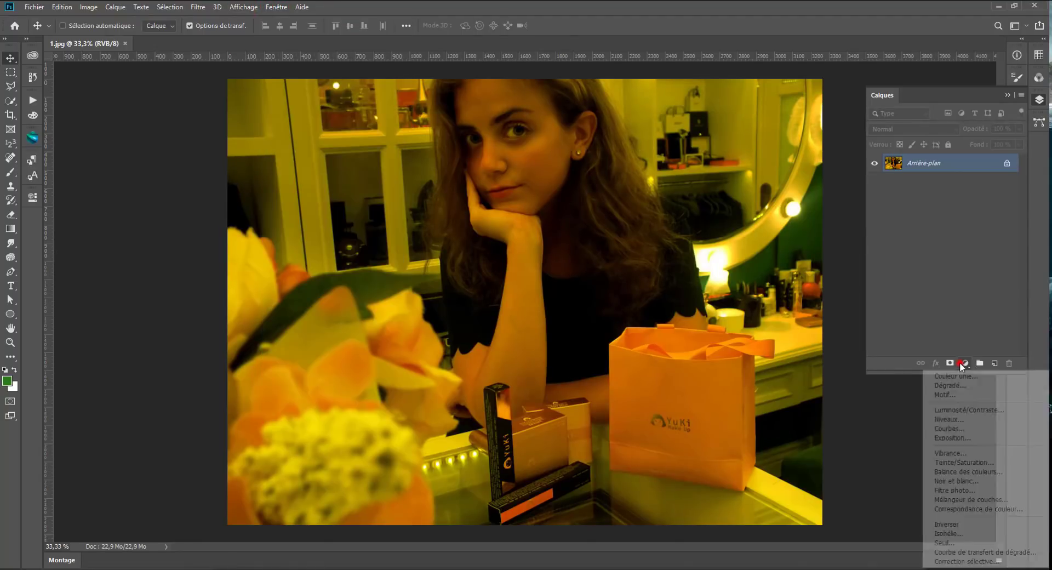
{"action": "left_click", "coordinate": [936, 562]}
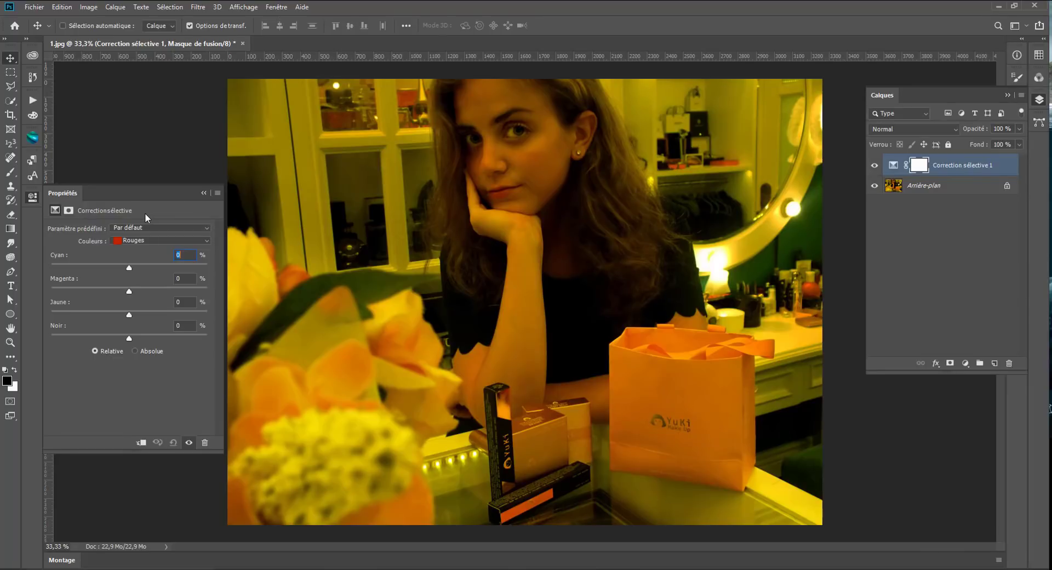
- Set the Jaunes range of the selective color correction to Jaune -100 % and Magenta -23 %, and fine-tune its Cyan
{"action": "left_click", "coordinate": [144, 212]}
{"action": "left_click", "coordinate": [140, 228]}
{"action": "left_click", "coordinate": [88, 239]}
{"action": "left_click", "coordinate": [118, 243]}
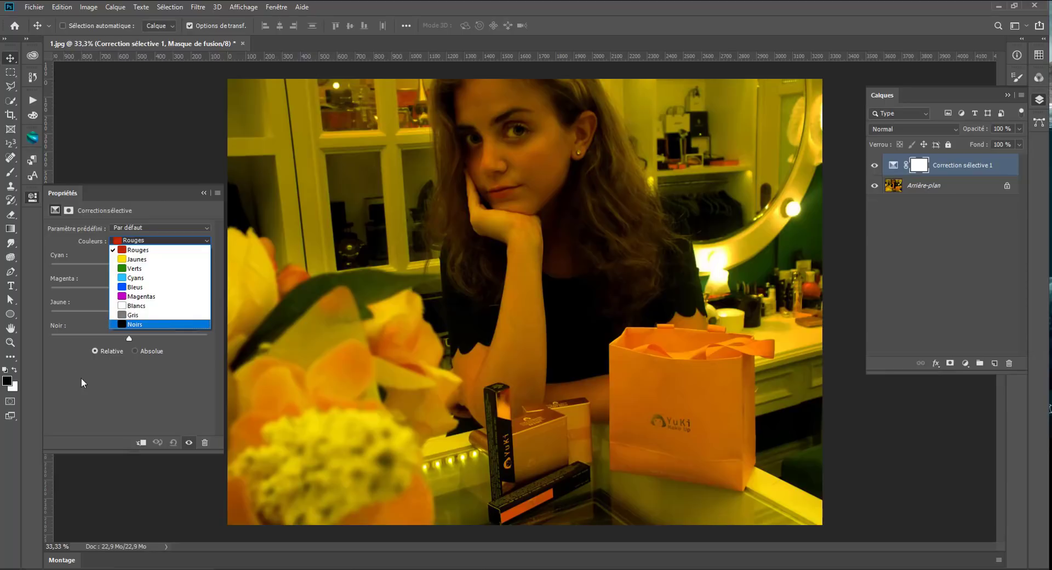
{"action": "left_click", "coordinate": [135, 260]}
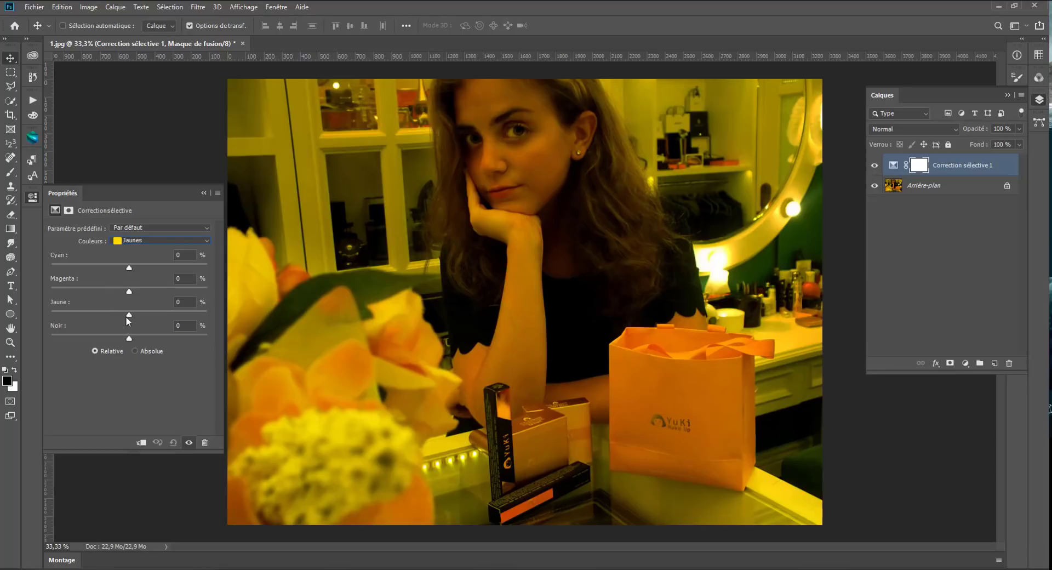
{"action": "left_click_drag", "start_coordinate": [129, 314], "coordinate": [49, 307]}
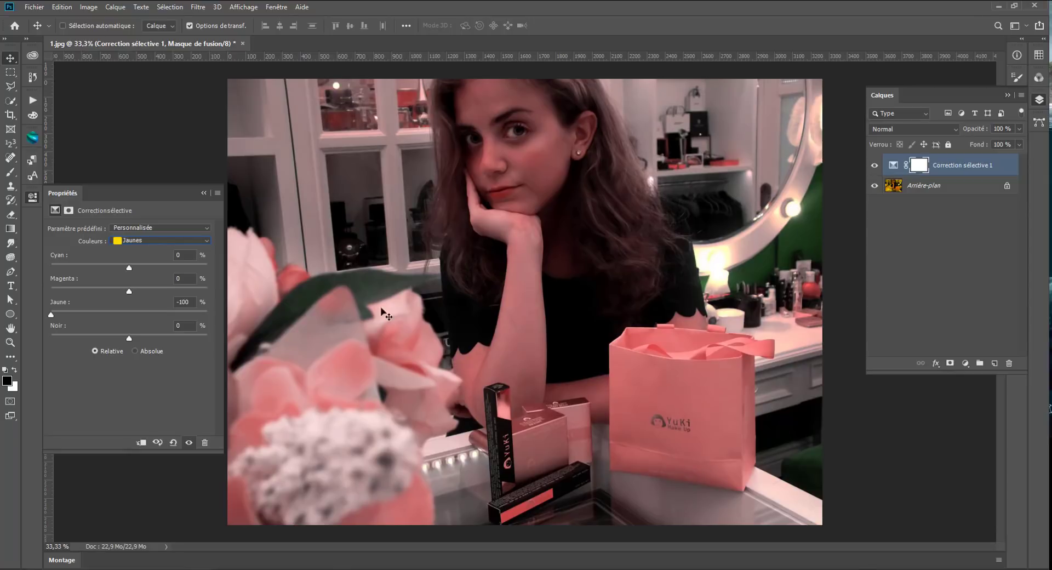
{"action": "left_click_drag", "start_coordinate": [130, 295], "coordinate": [112, 290]}
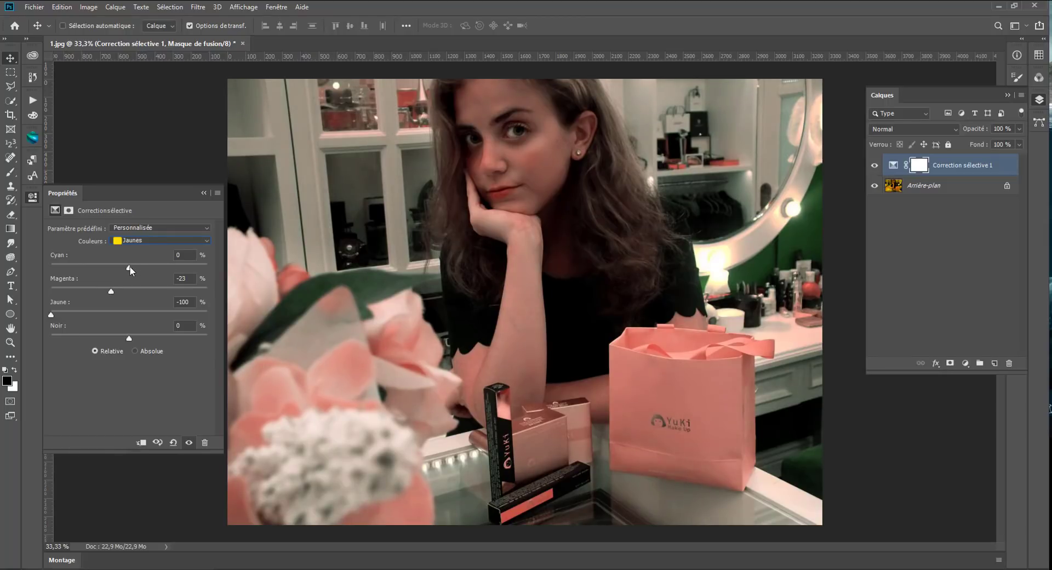
{"action": "left_click_drag", "start_coordinate": [130, 269], "coordinate": [108, 264]}
{"action": "left_click_drag", "start_coordinate": [109, 263], "coordinate": [134, 268]}
- Set the Blancs range of the selective color correction to Magenta -1 %, Jaune +2 % and Noir +100 %
{"action": "left_click", "coordinate": [140, 240]}
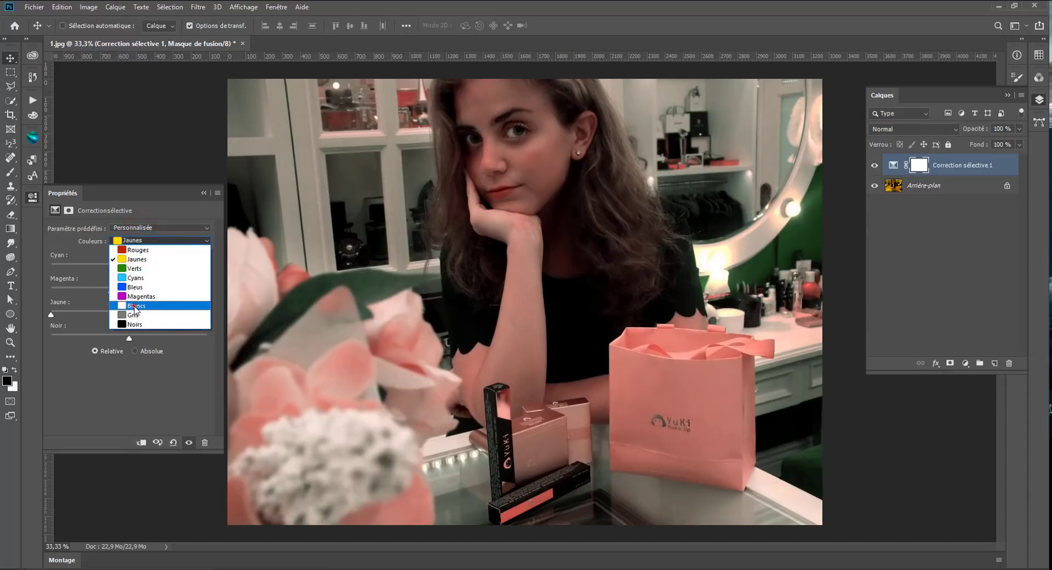
{"action": "left_click", "coordinate": [136, 305]}
{"action": "left_click_drag", "start_coordinate": [131, 314], "coordinate": [128, 290]}
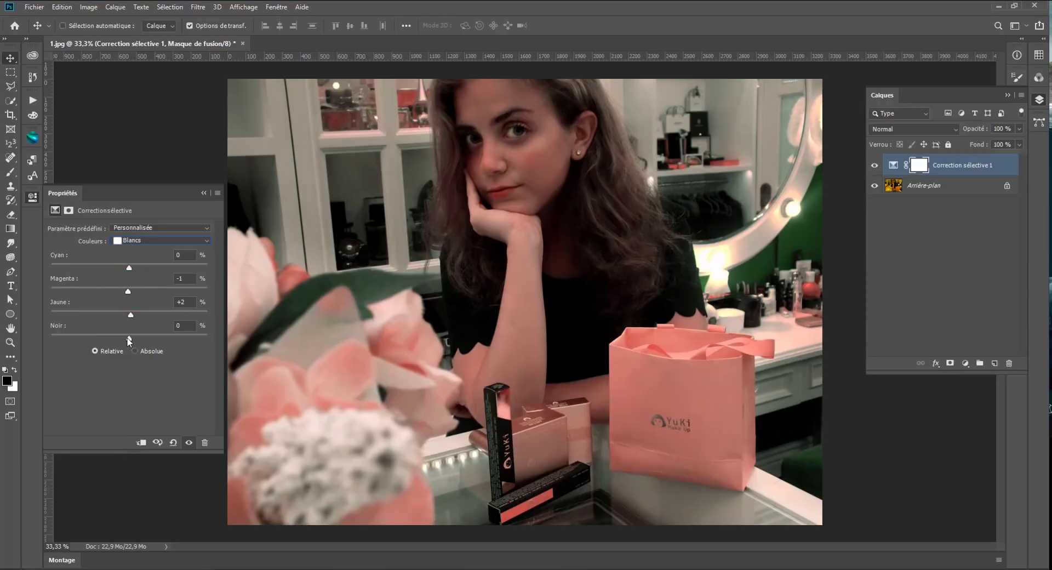
{"action": "left_click_drag", "start_coordinate": [129, 339], "coordinate": [222, 331]}
- Toggle the selective color layer's visibility repeatedly to compare the photo before and after the correction
{"action": "left_click", "coordinate": [188, 443]}
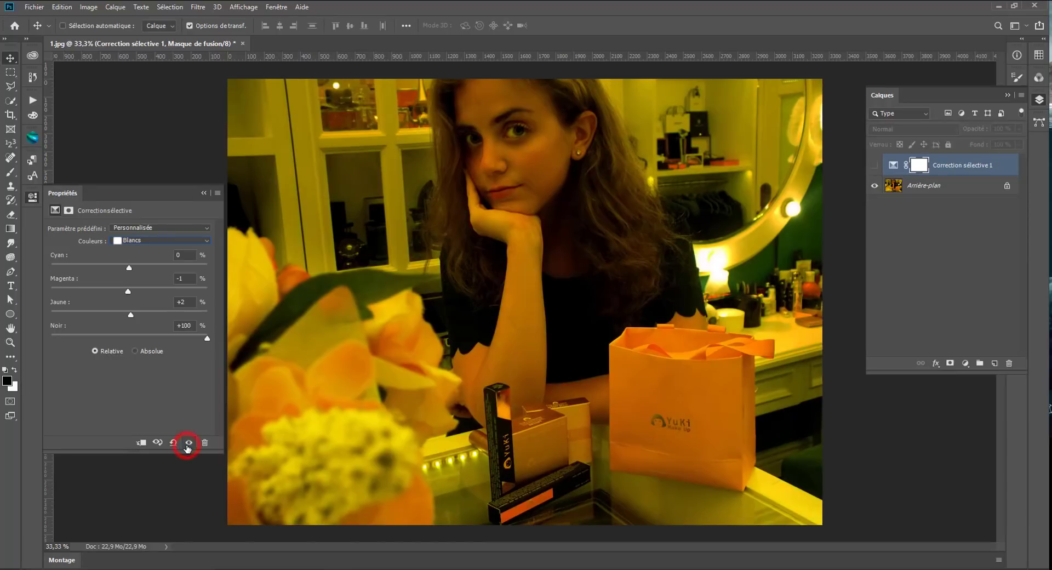
{"action": "left_click", "coordinate": [188, 443]}
{"action": "left_click", "coordinate": [188, 443]}
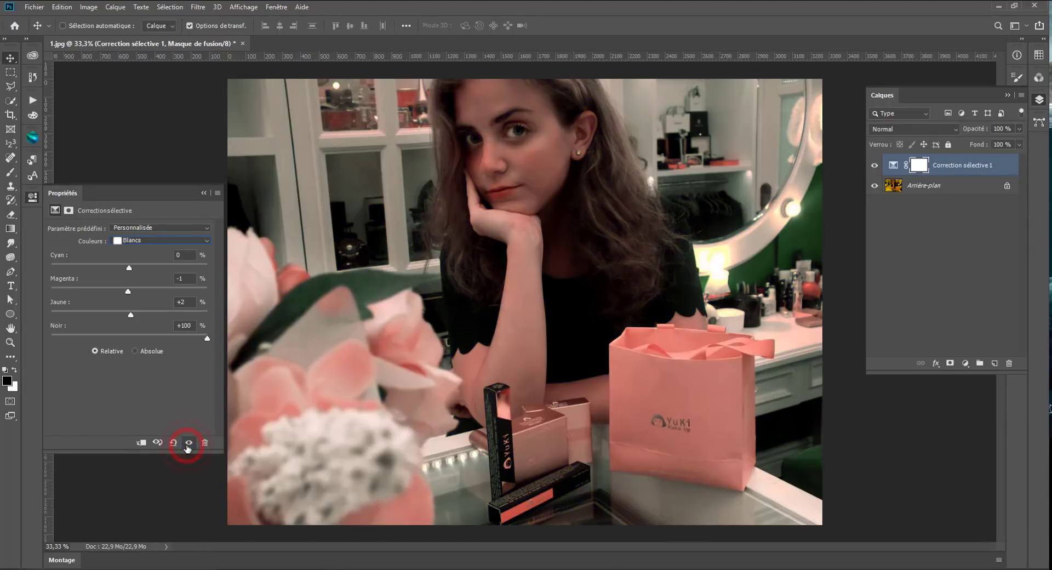
{"action": "left_click", "coordinate": [188, 443]}
{"action": "left_click", "coordinate": [188, 443]}
{"action": "left_click", "coordinate": [188, 443]}
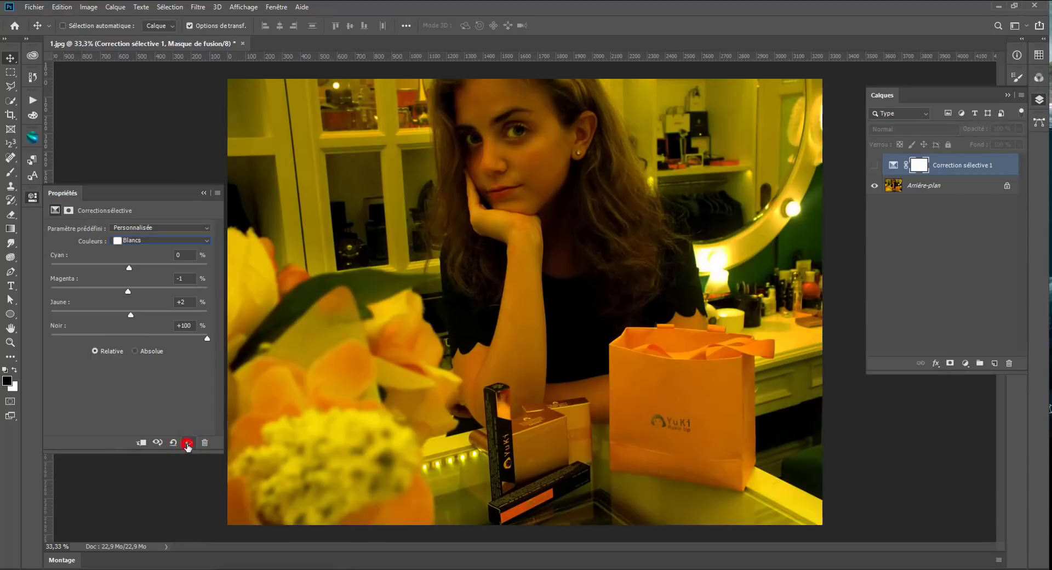
{"action": "left_click", "coordinate": [188, 443]}
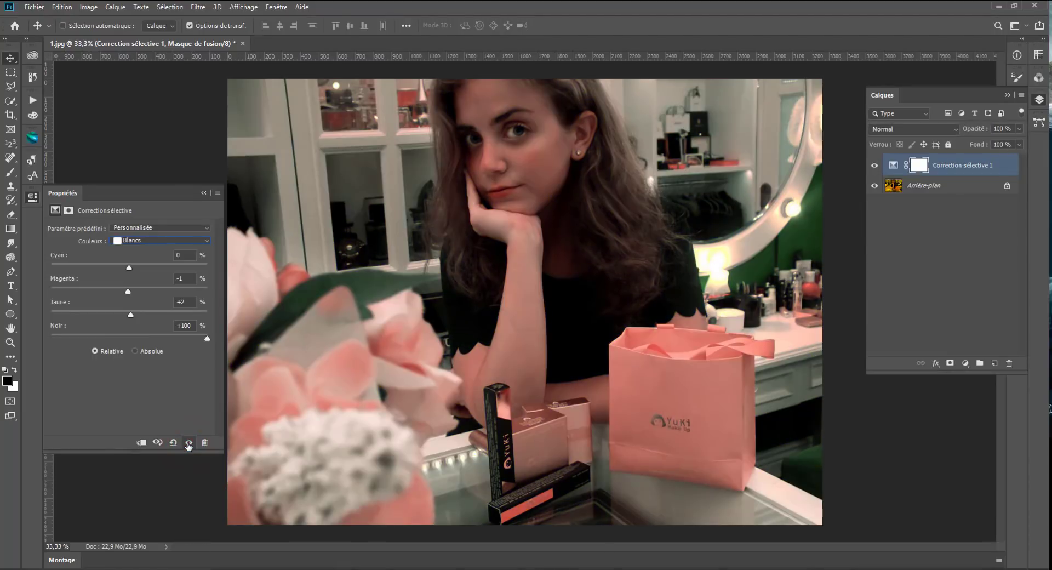
- Fine-tune Cyan and Jaune slightly for the Gris range of the selective color correction
{"action": "left_click", "coordinate": [133, 239]}
{"action": "left_click", "coordinate": [127, 315]}
{"action": "mouse_move", "coordinate": [130, 266]}
{"action": "left_mouse_down"}
{"action": "mouse_move", "coordinate": [114, 268]}
{"action": "mouse_move", "coordinate": [133, 268]}
{"action": "left_mouse_up"}
{"action": "mouse_move", "coordinate": [130, 316]}
{"action": "left_mouse_down"}
{"action": "mouse_move", "coordinate": [114, 310]}
{"action": "mouse_move", "coordinate": [121, 305]}
{"action": "left_mouse_up"}
- Set the Magentas range of the selective color correction to Magenta +30 % and Jaune +24 %, and try adjusting its Noir
{"action": "left_click", "coordinate": [151, 241]}
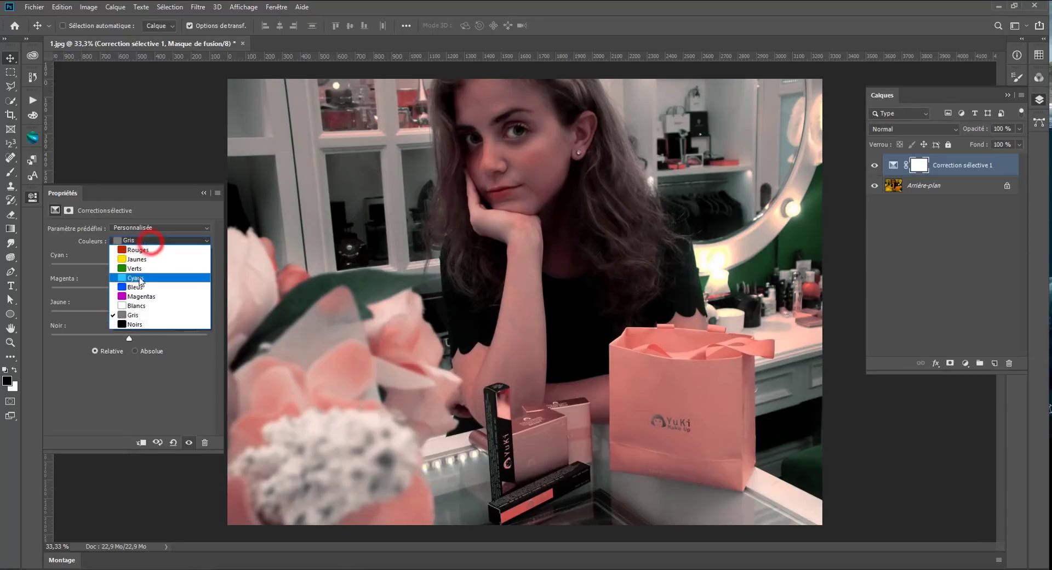
{"action": "left_click", "coordinate": [136, 296]}
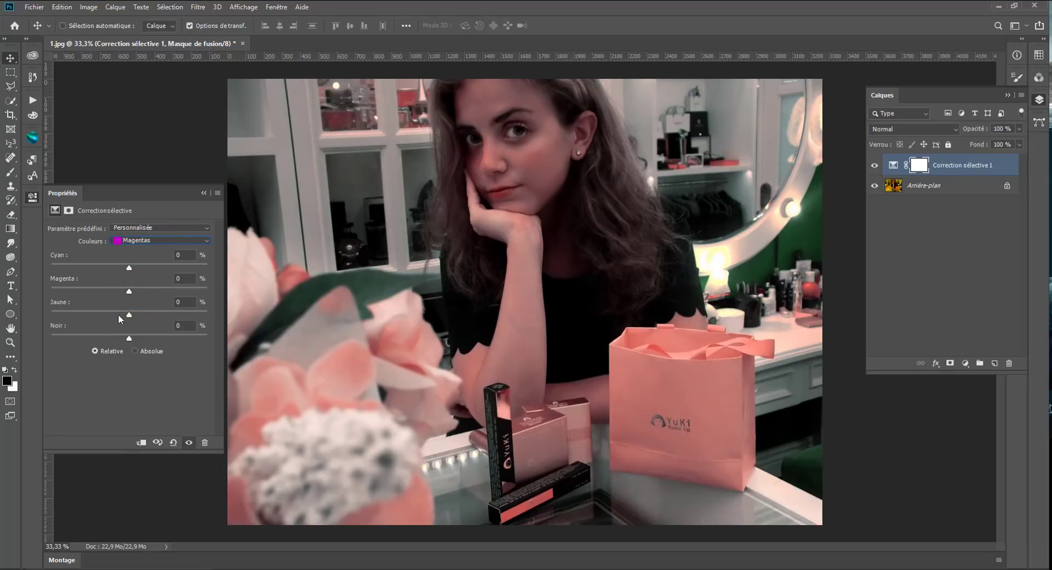
{"action": "mouse_move", "coordinate": [130, 291]}
{"action": "left_mouse_down"}
{"action": "mouse_move", "coordinate": [154, 295]}
{"action": "mouse_move", "coordinate": [129, 338]}
{"action": "left_mouse_up"}
{"action": "left_click", "coordinate": [132, 338]}
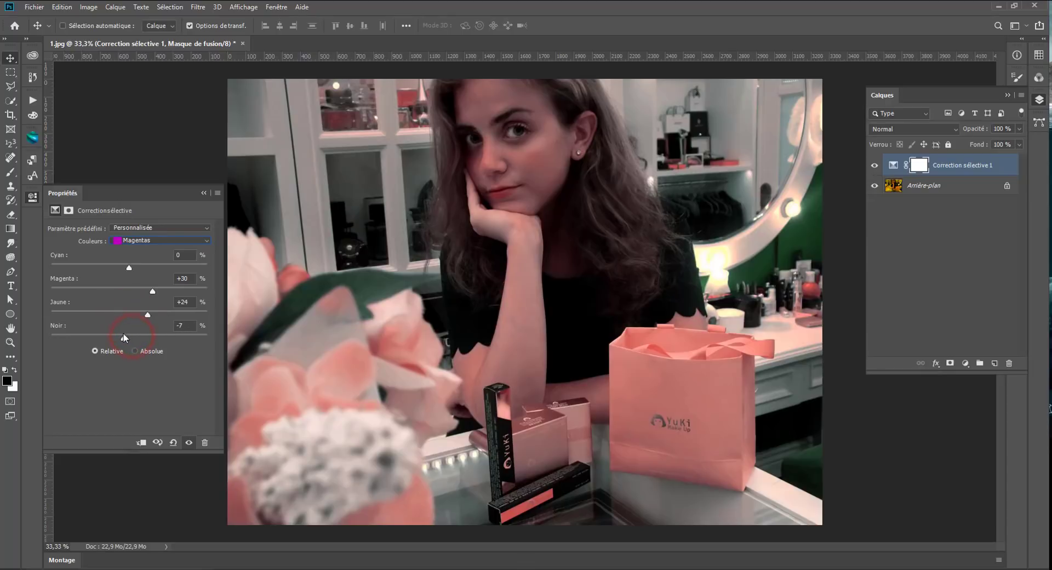
- Set the Noirs range to Cyan -3 %, Magenta +2 %, Jaune -2 % and Noir +4 %, and compare with the correction hidden
{"action": "left_click", "coordinate": [146, 242]}
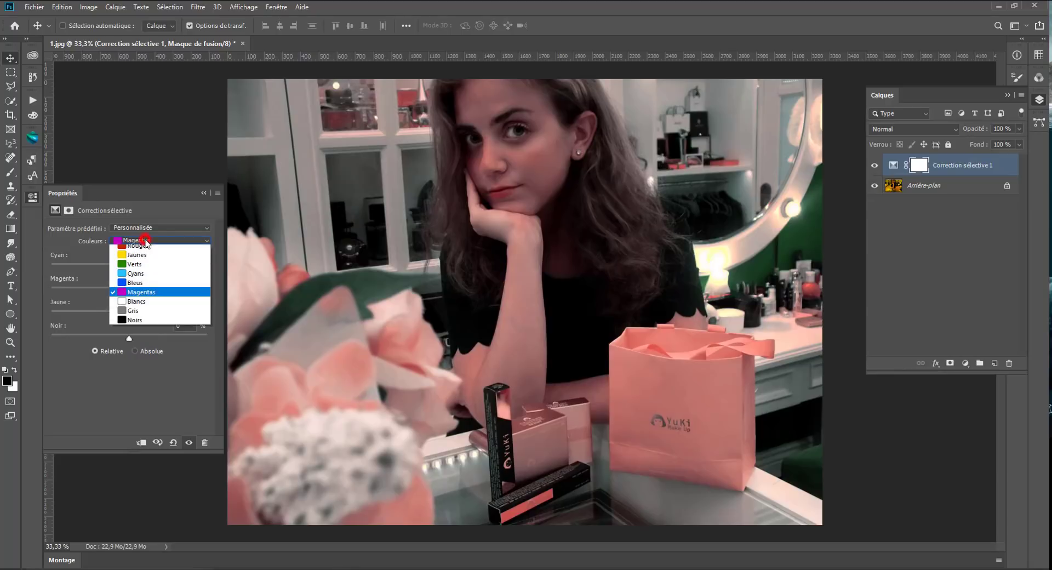
{"action": "left_click", "coordinate": [131, 325]}
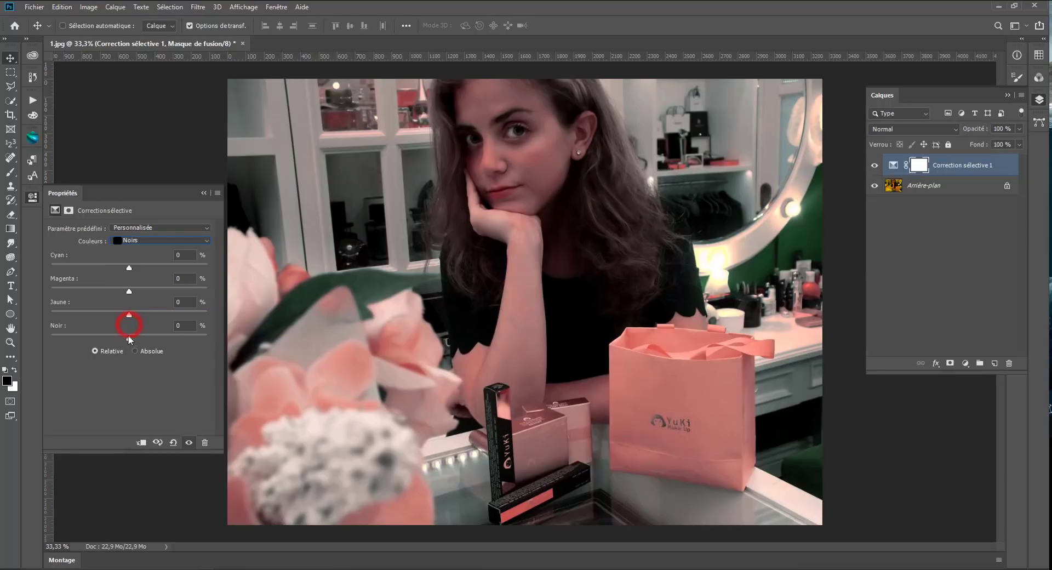
{"action": "left_click_drag", "start_coordinate": [130, 339], "coordinate": [110, 315]}
{"action": "left_click_drag", "start_coordinate": [212, 314], "coordinate": [129, 272]}
{"action": "left_click", "coordinate": [129, 269]}
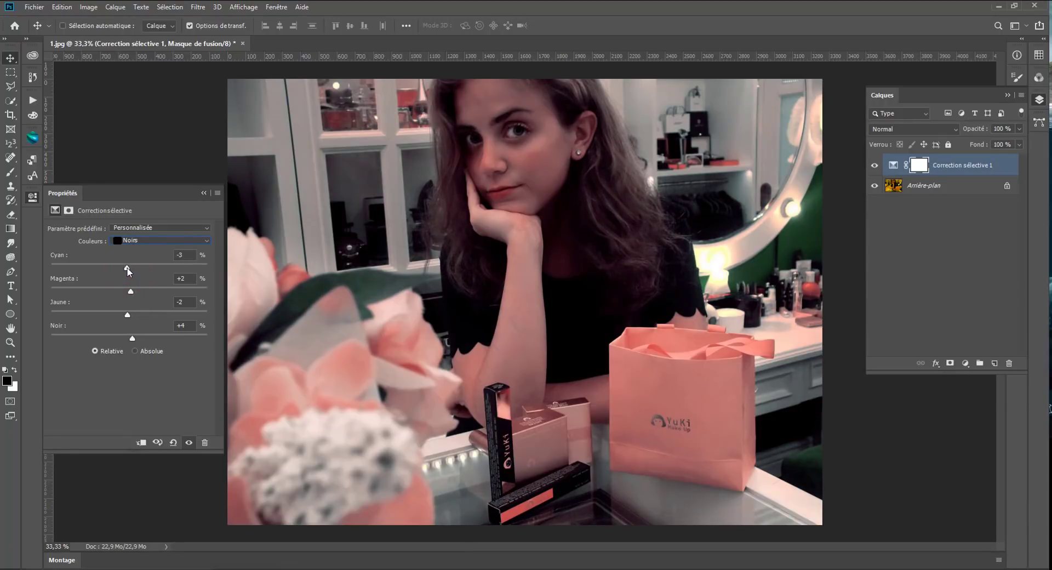
{"action": "left_click", "coordinate": [874, 166]}
{"action": "left_click", "coordinate": [873, 167]}
- Add a Levels (Niveaux) adjustment layer with the RVB midtone input at 1,32 and the white input at 244
{"action": "left_click", "coordinate": [966, 365]}
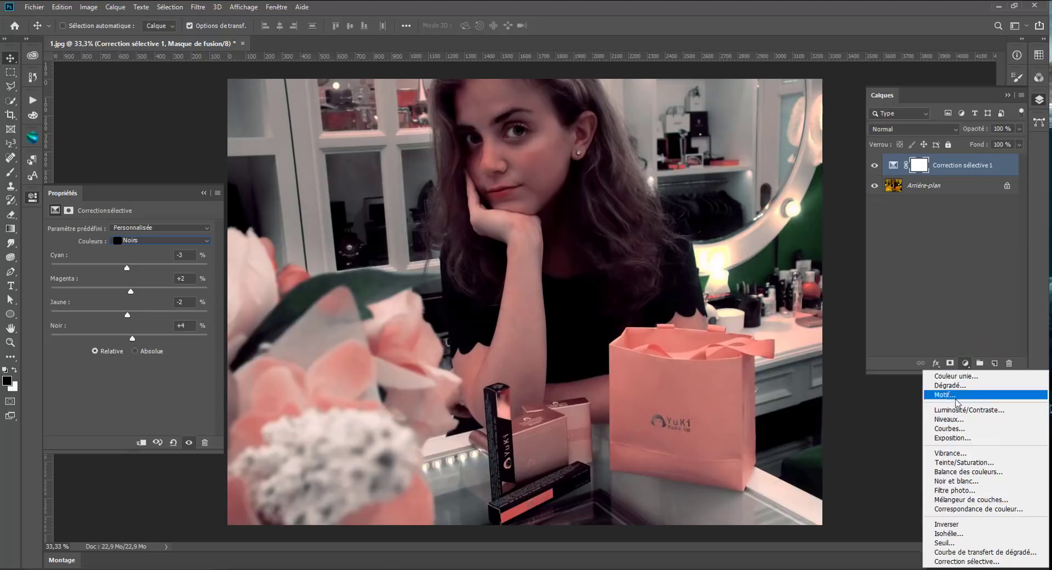
{"action": "left_click", "coordinate": [949, 419]}
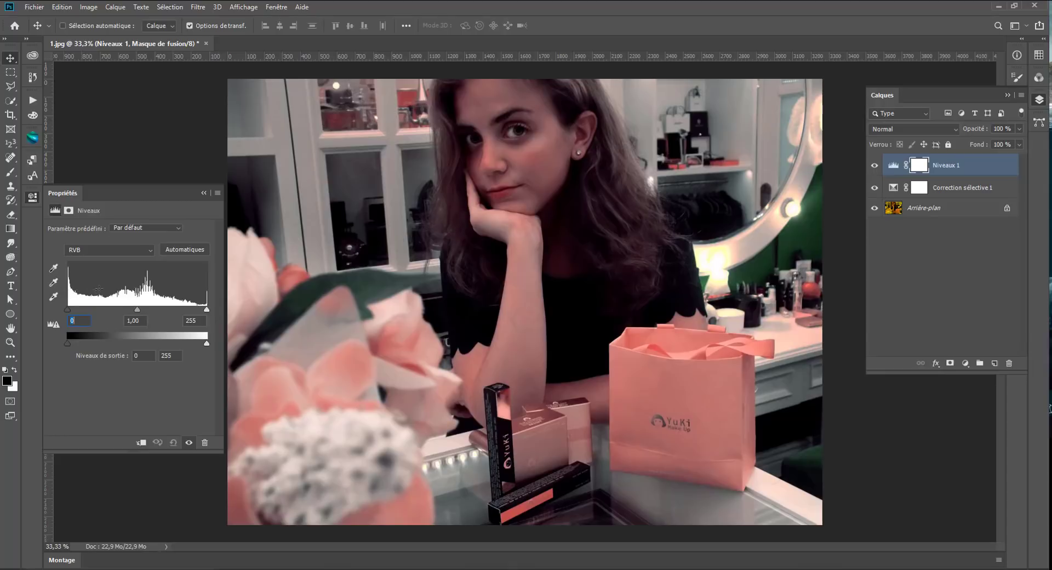
{"action": "mouse_move", "coordinate": [68, 264]}
{"action": "left_mouse_down"}
{"action": "mouse_move", "coordinate": [106, 280]}
{"action": "mouse_move", "coordinate": [69, 272]}
{"action": "mouse_move", "coordinate": [94, 279]}
{"action": "mouse_move", "coordinate": [135, 280]}
{"action": "left_mouse_up"}
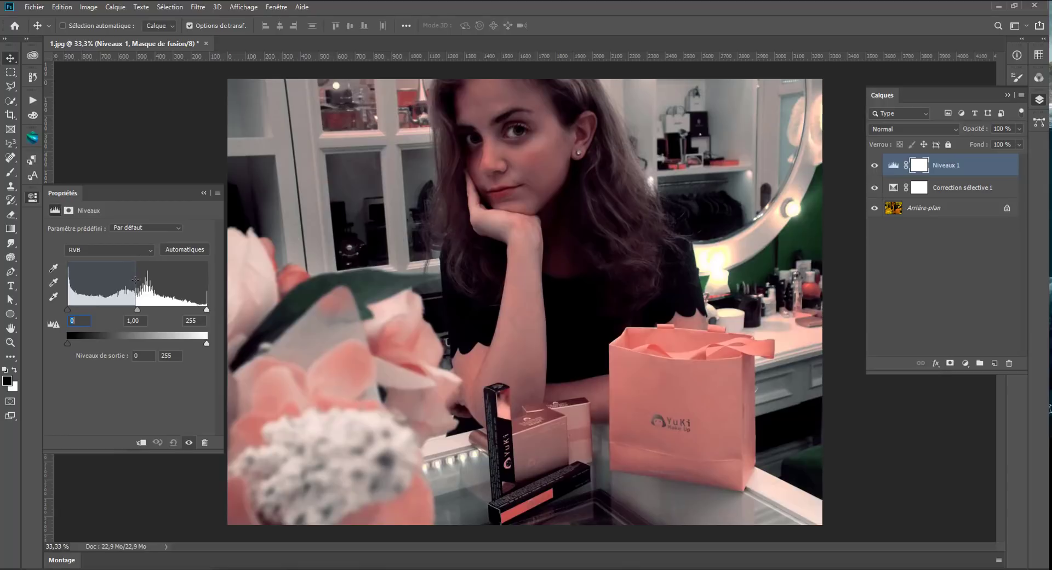
{"action": "left_click_drag", "start_coordinate": [135, 280], "coordinate": [201, 282]}
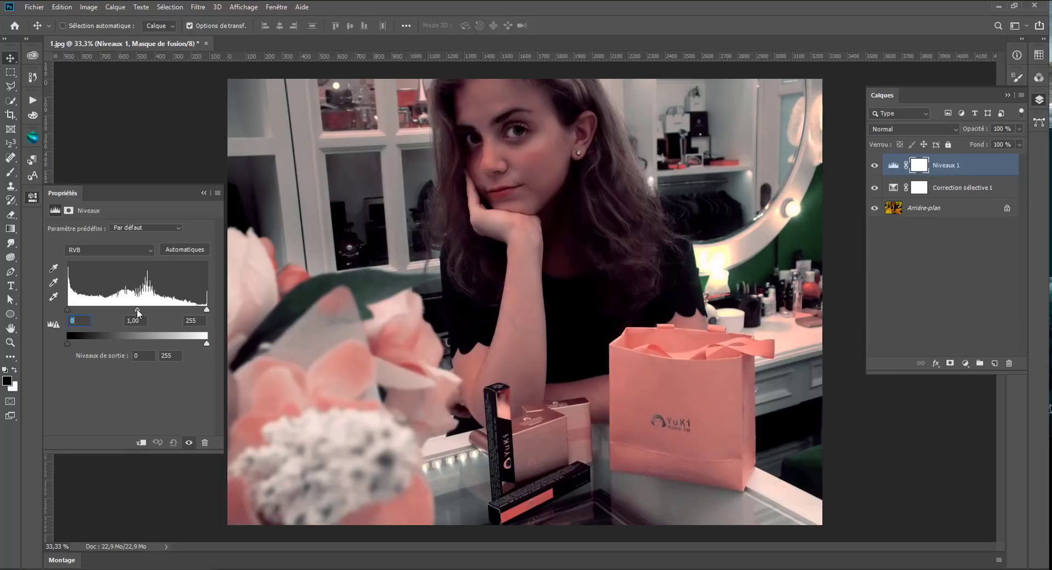
{"action": "left_click_drag", "start_coordinate": [136, 307], "coordinate": [125, 309]}
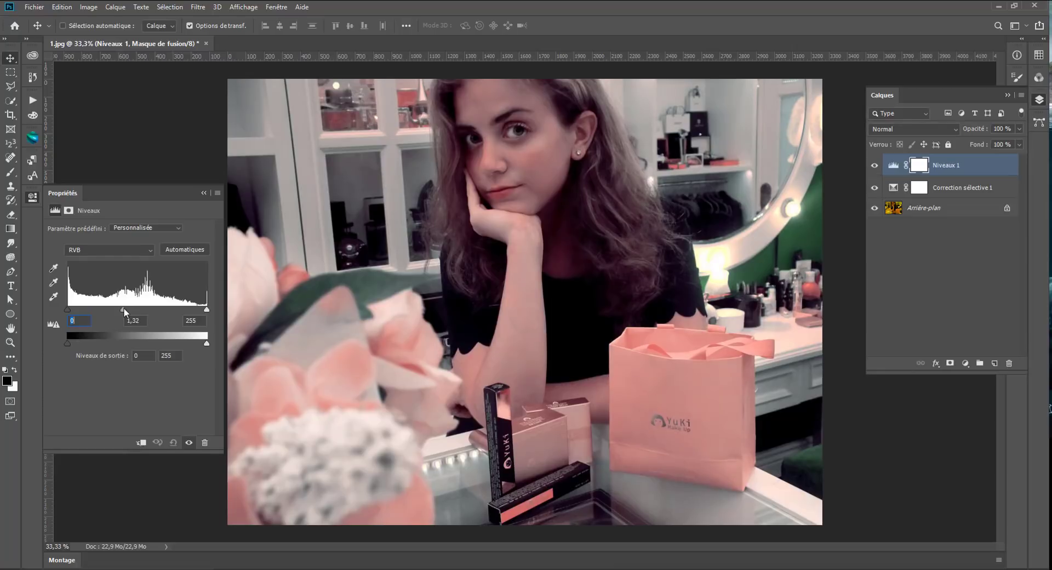
{"action": "left_click_drag", "start_coordinate": [126, 307], "coordinate": [126, 308]}
{"action": "left_click_drag", "start_coordinate": [209, 310], "coordinate": [202, 314]}
{"action": "left_click_drag", "start_coordinate": [124, 312], "coordinate": [120, 311]}
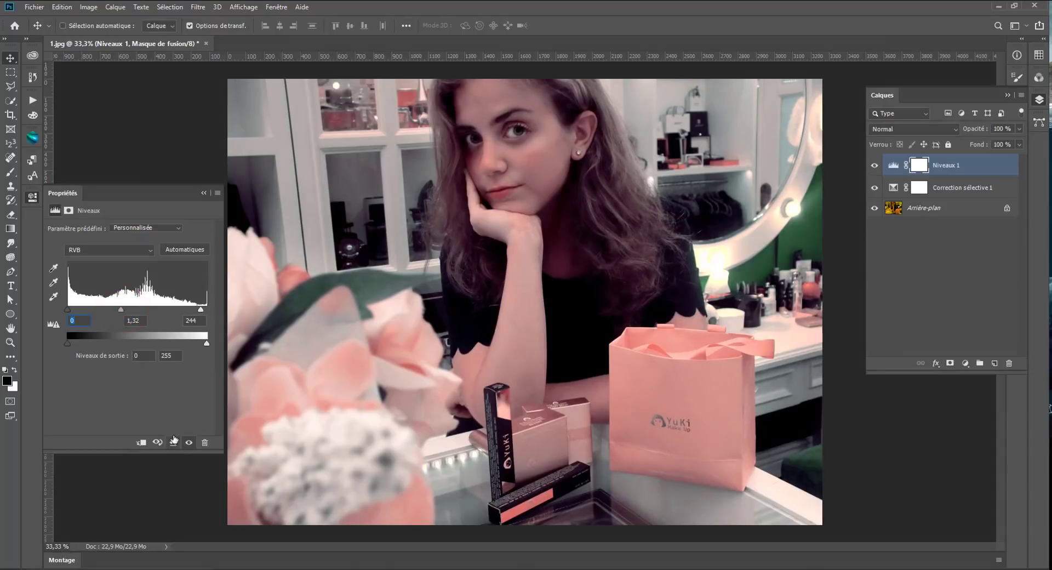
- Toggle the Levels layer's visibility repeatedly to compare the photo with and without the brightening
{"action": "left_click", "coordinate": [189, 444]}
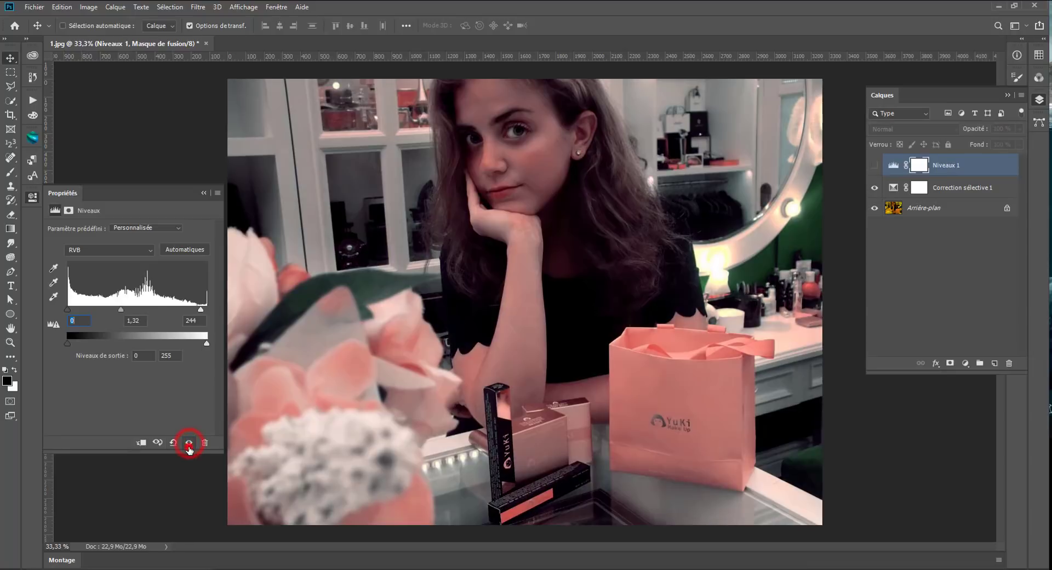
{"action": "left_click", "coordinate": [189, 444]}
{"action": "left_click", "coordinate": [188, 443]}
{"action": "left_click", "coordinate": [188, 443]}
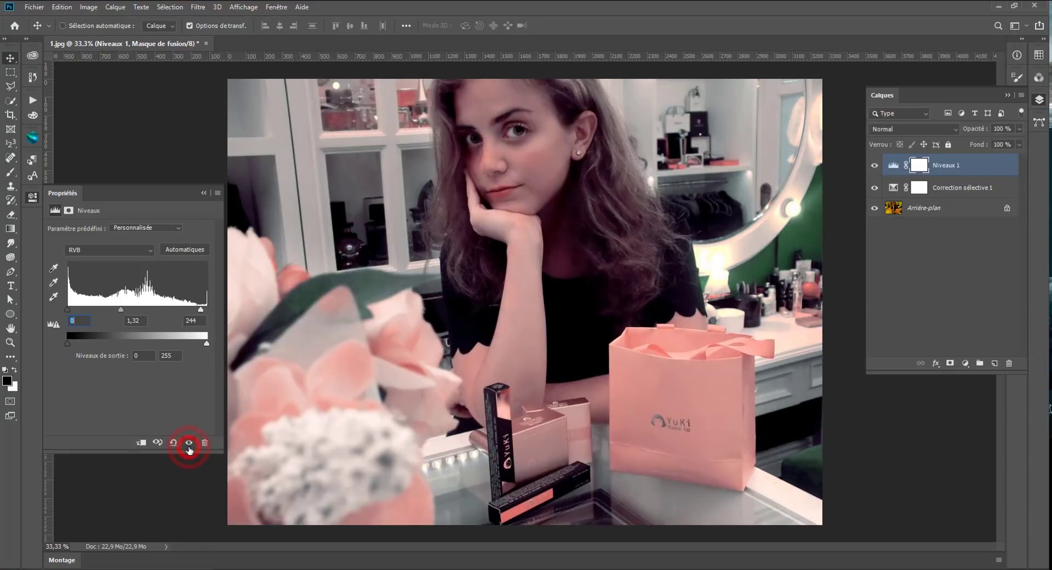
{"action": "left_click", "coordinate": [188, 444]}
{"action": "left_click", "coordinate": [189, 443]}
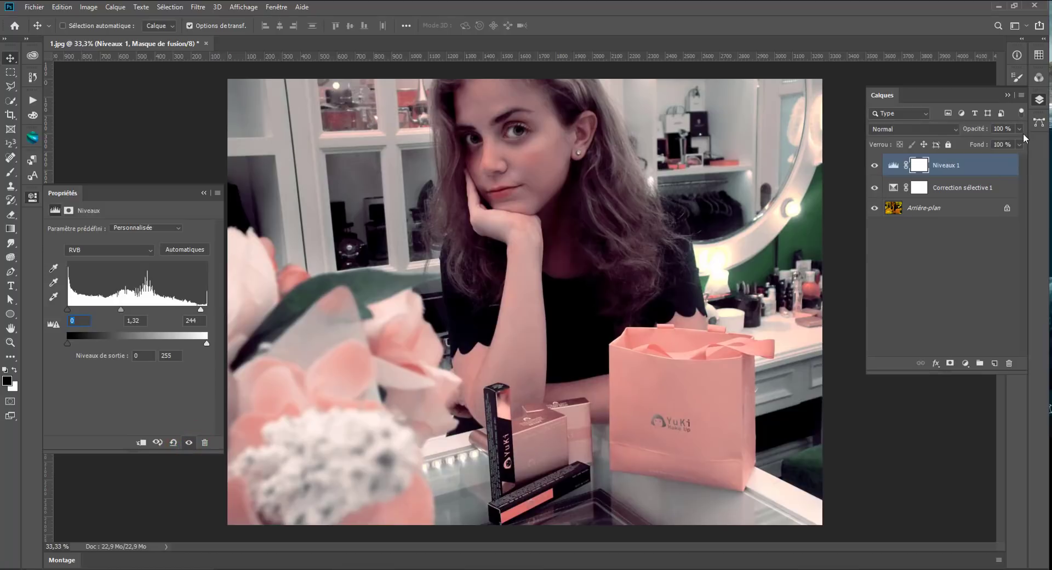
- Lower the Levels layer's opacity to 83 % and deselect the layer
{"action": "left_click_drag", "start_coordinate": [1019, 129], "coordinate": [1011, 145]}
{"action": "scroll", "coordinate": [354, 353], "scroll_direction": "down", "scroll_amount": 2}
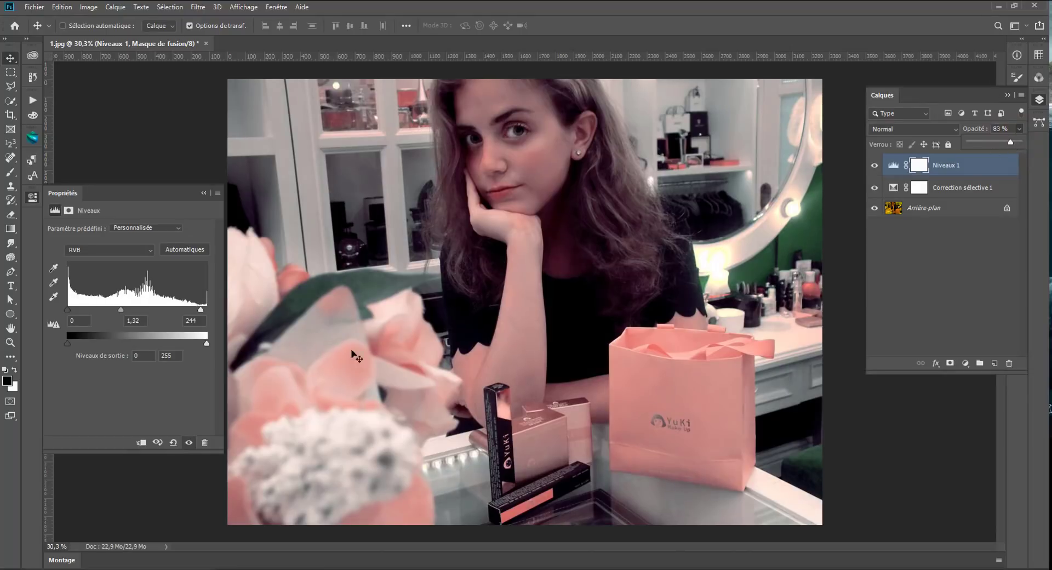
{"action": "scroll", "coordinate": [434, 365], "scroll_direction": "up", "scroll_amount": 1}
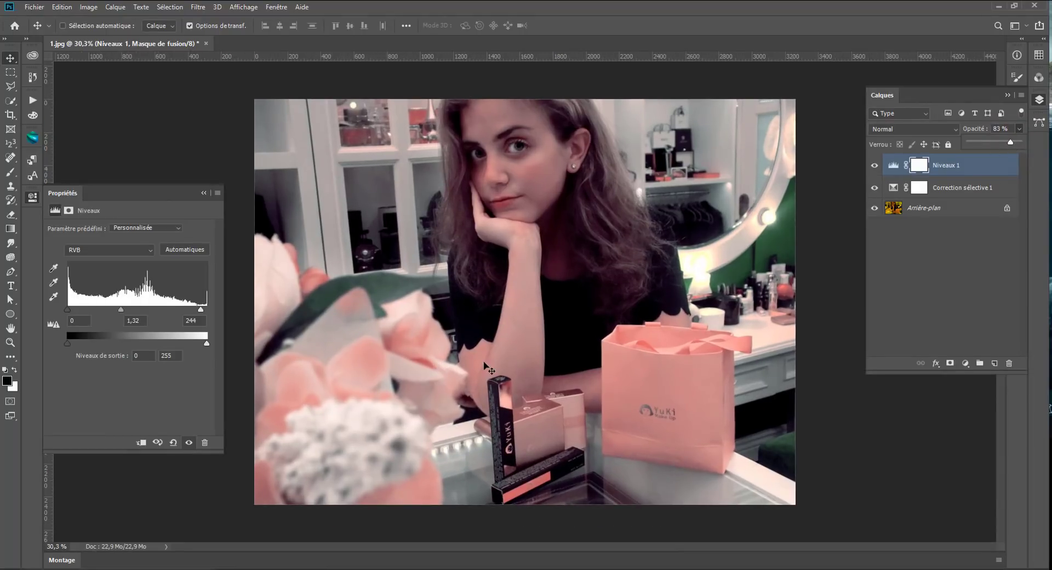
{"action": "left_click", "coordinate": [962, 321]}
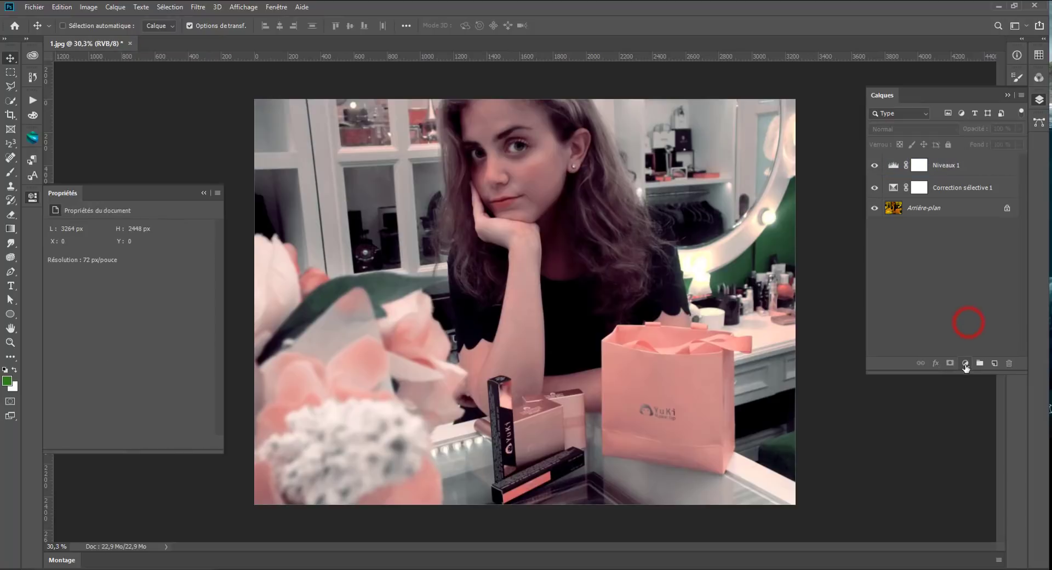
- Add a Hue/Saturation (Teinte/Saturation) adjustment layer on top of the stack and set its global Teinte to +1
{"action": "left_click", "coordinate": [966, 362]}
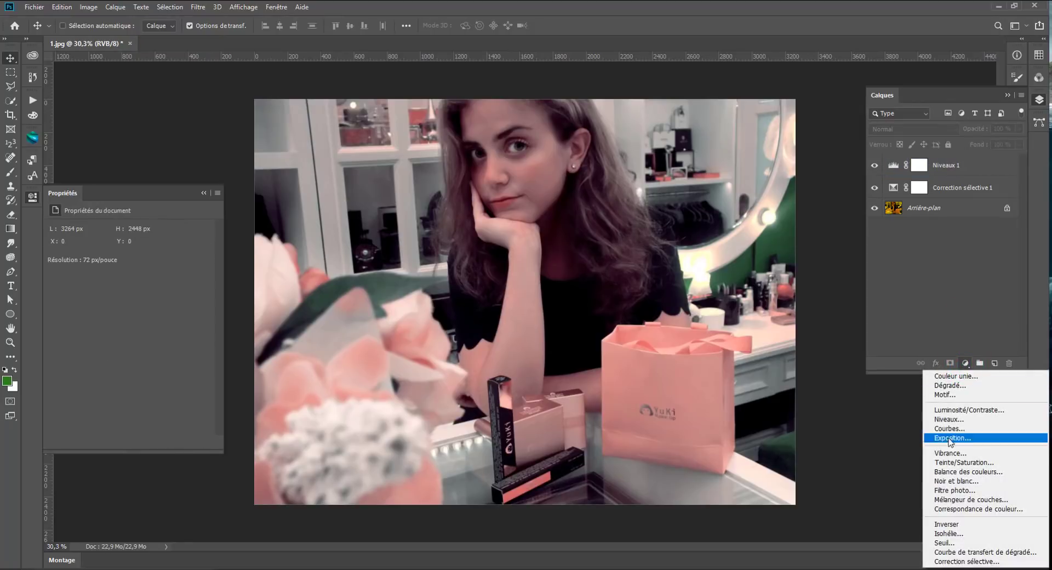
{"action": "left_click", "coordinate": [950, 462]}
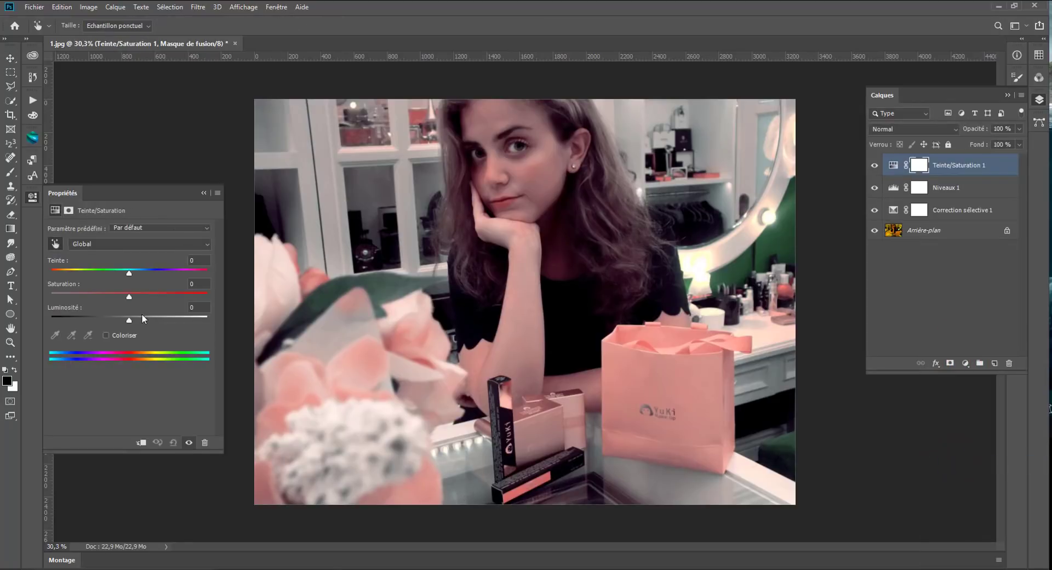
{"action": "left_click_drag", "start_coordinate": [128, 273], "coordinate": [129, 319]}
- Use the targeted adjustment tool on the pink shopping bag to raise the Rouges saturation to +15
{"action": "left_click", "coordinate": [56, 243]}
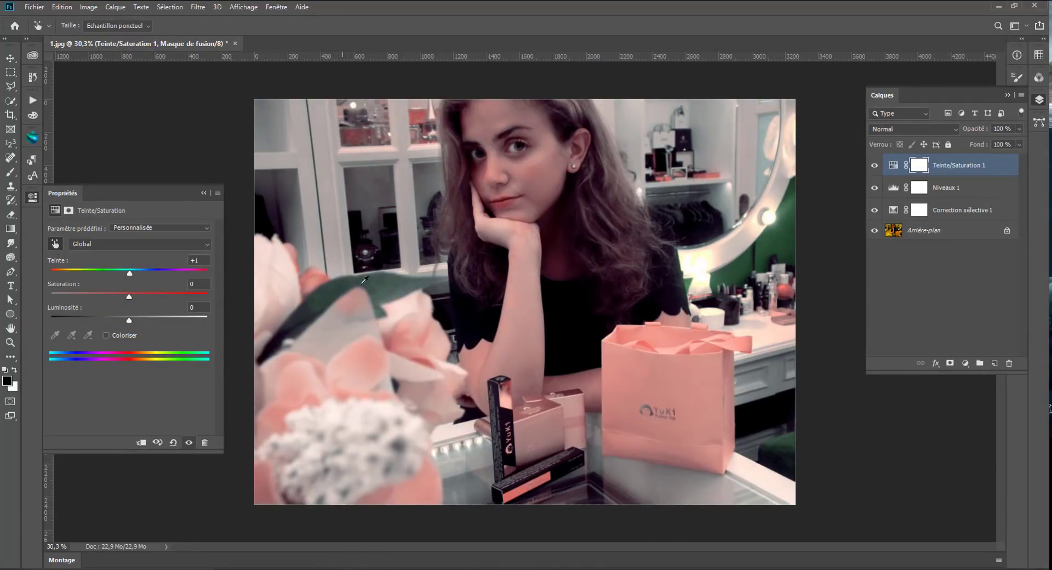
{"action": "left_click", "coordinate": [667, 378]}
{"action": "mouse_move", "coordinate": [667, 378]}
{"action": "left_mouse_down"}
{"action": "mouse_move", "coordinate": [685, 380]}
{"action": "mouse_move", "coordinate": [649, 378]}
{"action": "mouse_move", "coordinate": [674, 376]}
{"action": "left_mouse_up"}
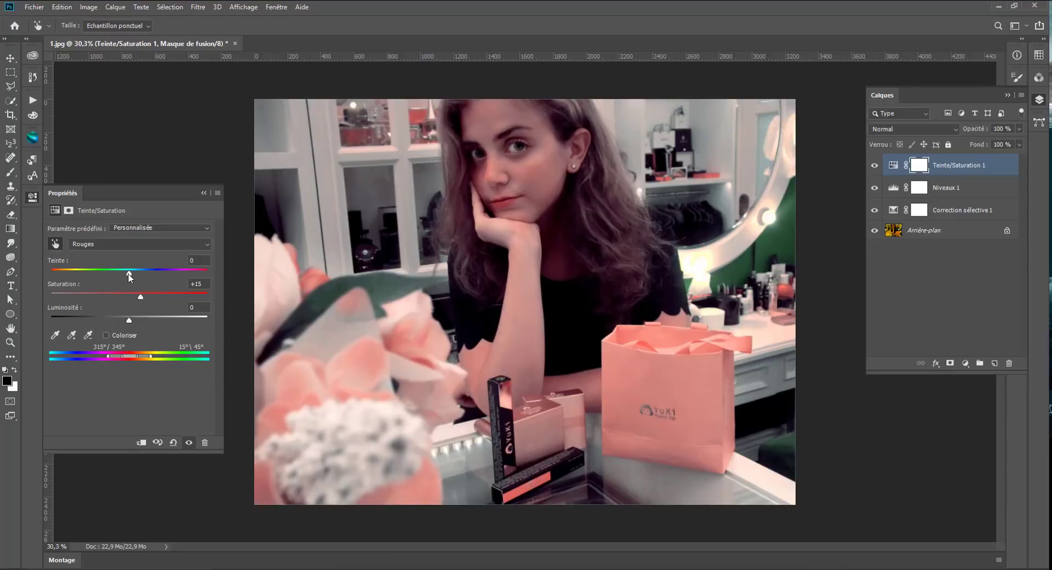
- Try shifting the Rouges Teinte of the Hue/Saturation layer to +14 and reset it to 0
{"action": "mouse_move", "coordinate": [129, 274]}
{"action": "left_mouse_down"}
{"action": "mouse_move", "coordinate": [109, 274]}
{"action": "mouse_move", "coordinate": [146, 278]}
{"action": "mouse_move", "coordinate": [132, 274]}
{"action": "left_mouse_up"}
{"action": "left_click_drag", "start_coordinate": [132, 273], "coordinate": [141, 275]}
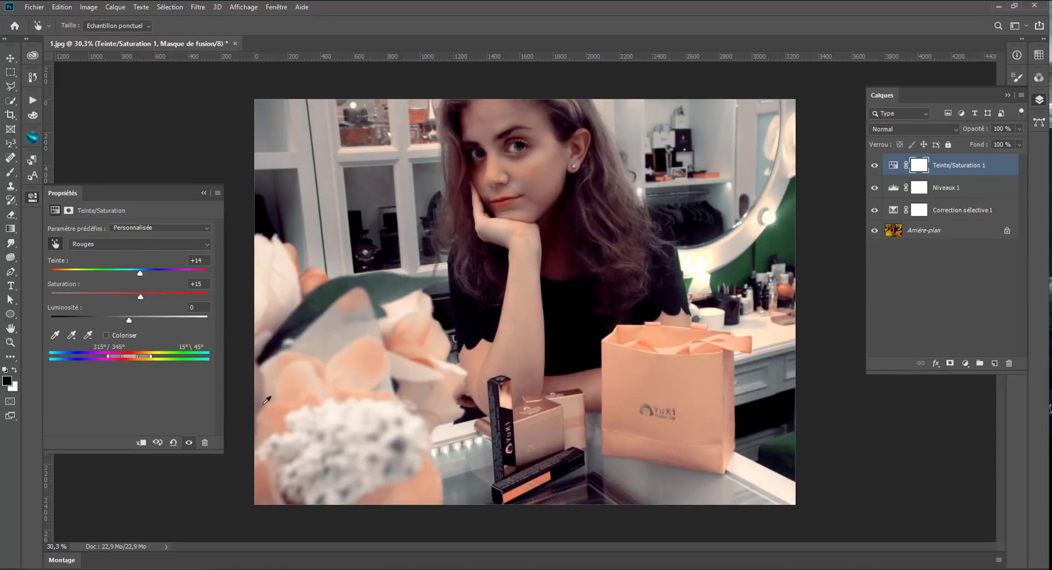
{"action": "left_click", "coordinate": [208, 261]}
{"action": "type", "text": "0"}
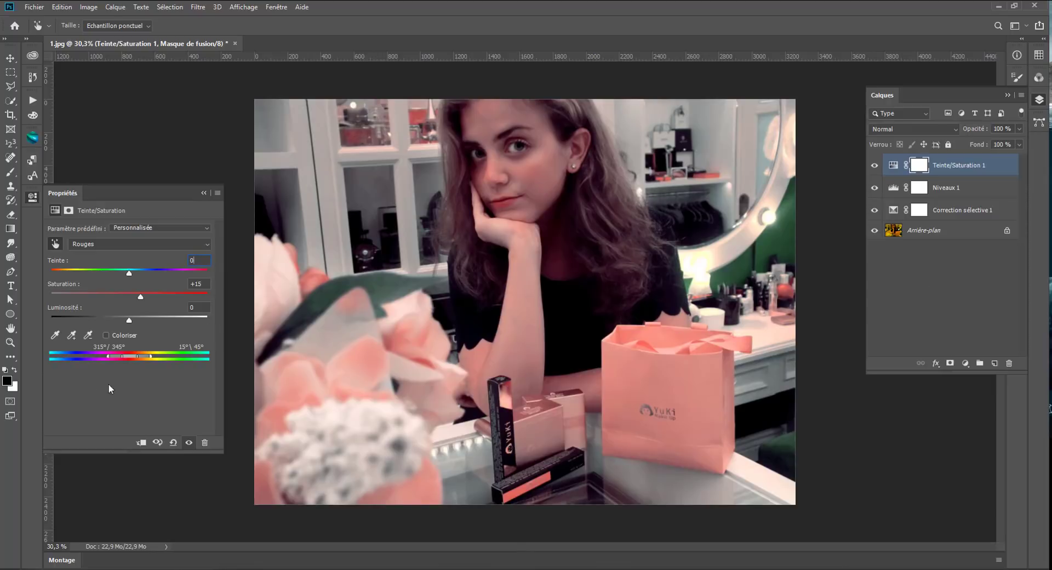
- Add a second Hue/Saturation (Teinte/Saturation) adjustment layer, target the Rouges by sampling the shopping bag, and set their Teinte to +15
{"action": "left_click", "coordinate": [966, 363]}
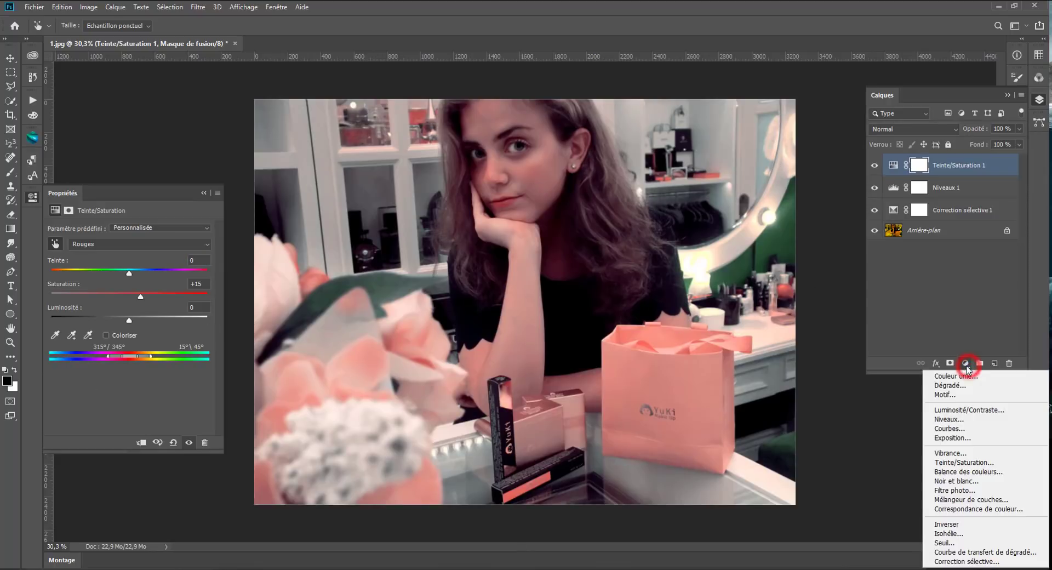
{"action": "left_click", "coordinate": [952, 462]}
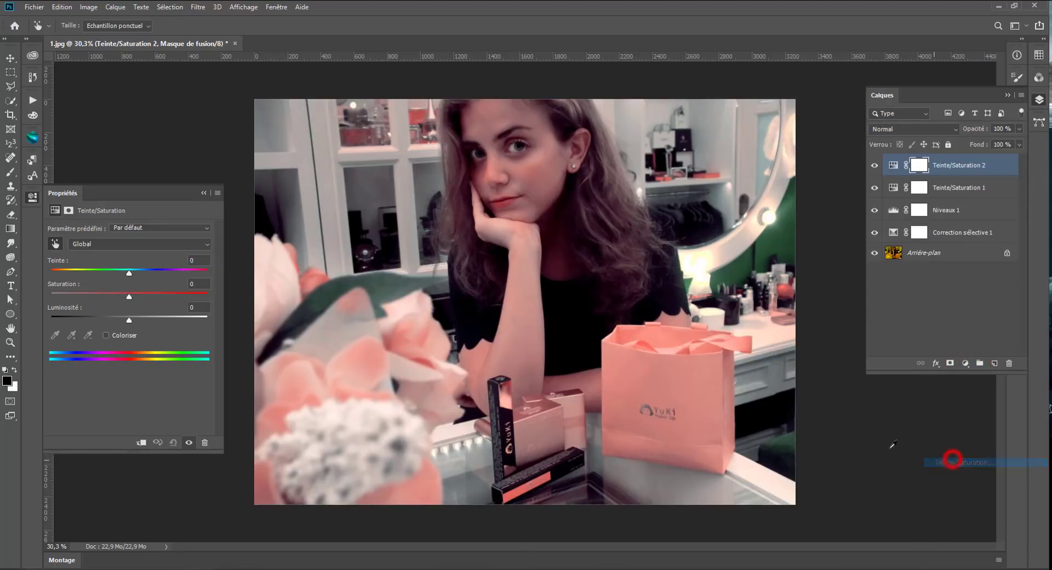
{"action": "left_click", "coordinate": [633, 376]}
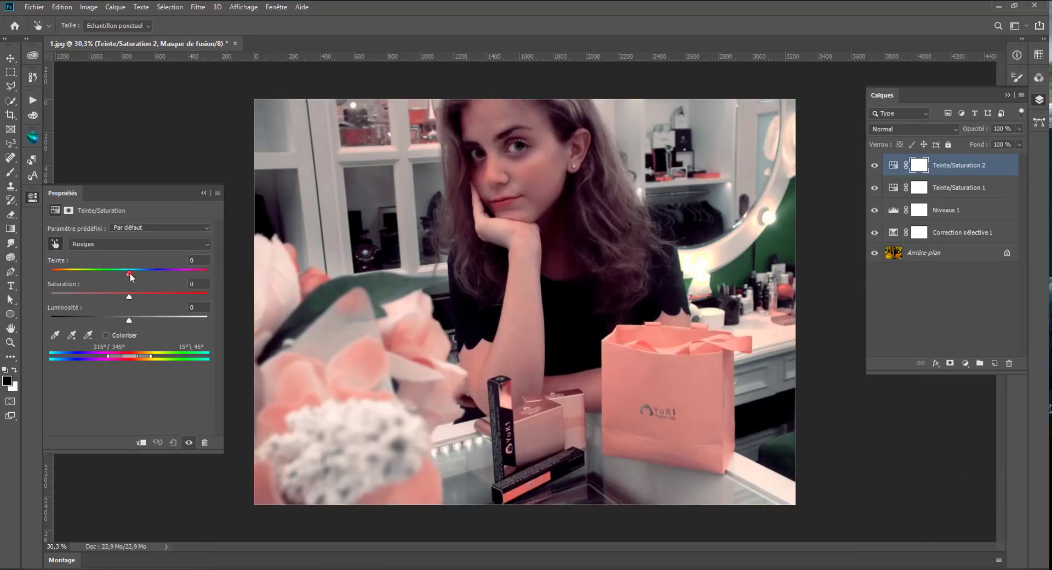
{"action": "left_click_drag", "start_coordinate": [130, 271], "coordinate": [142, 277]}
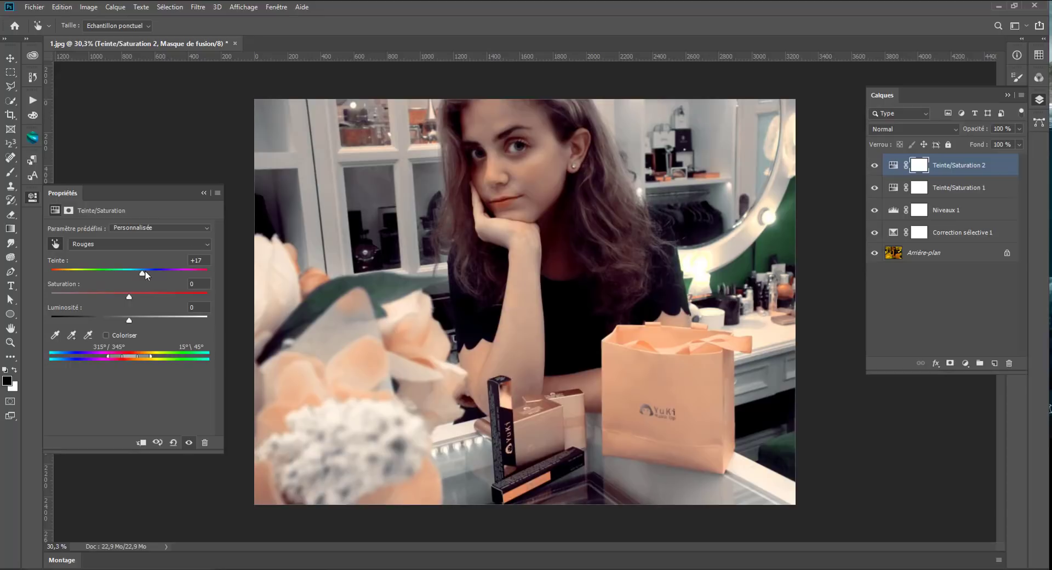
{"action": "left_click_drag", "start_coordinate": [143, 273], "coordinate": [141, 273]}
- Select the skin tones of the Arrière-plan layer with Color Range (Plage de couleurs), using Coloration de la peau and a Tolérance of 21
{"action": "left_click", "coordinate": [915, 253]}
{"action": "key", "text": "v"}
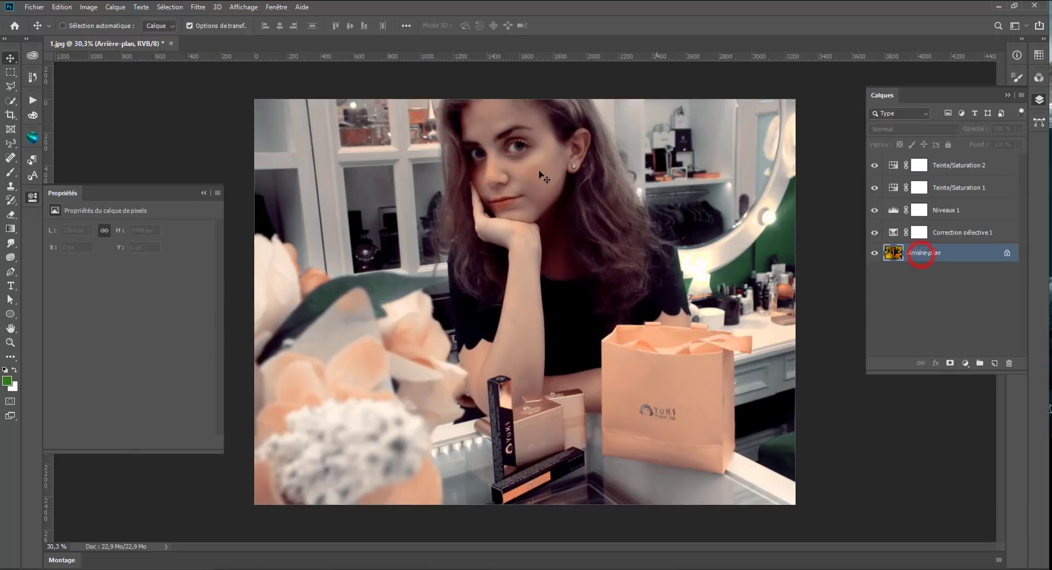
{"action": "left_click", "coordinate": [168, 7]}
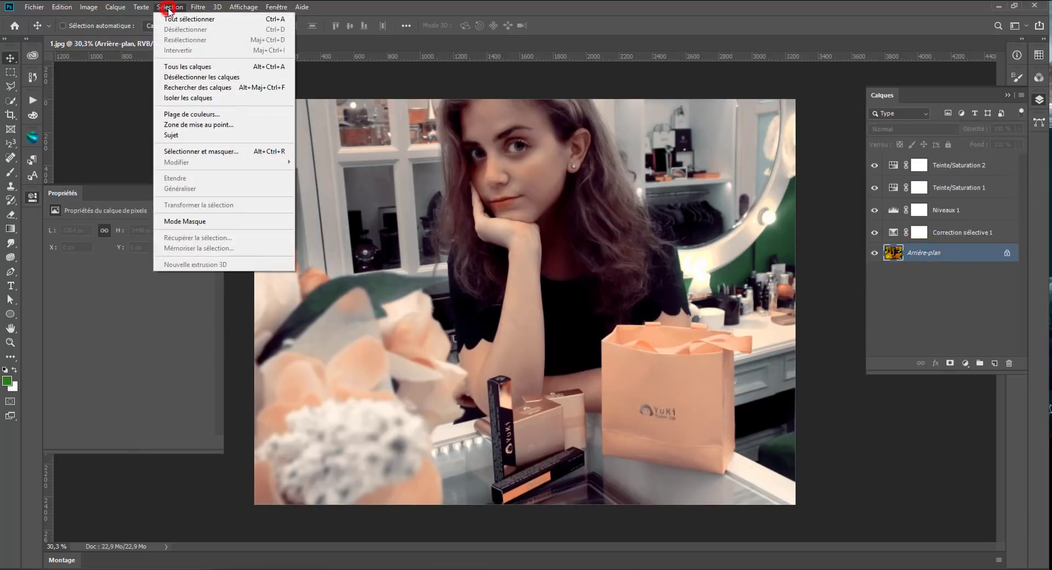
{"action": "left_click", "coordinate": [186, 115]}
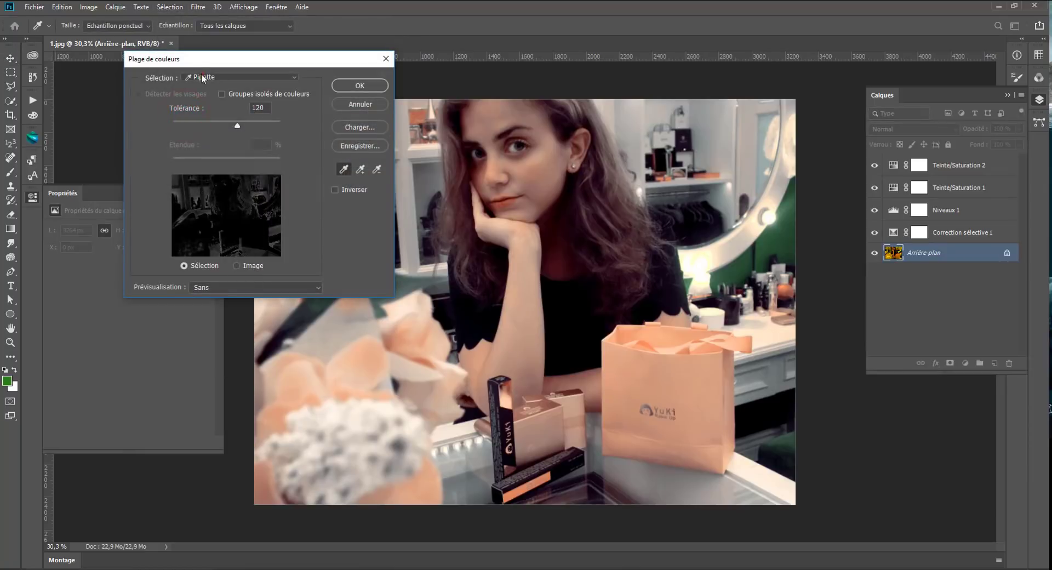
{"action": "left_click", "coordinate": [202, 76]}
{"action": "left_click", "coordinate": [225, 222]}
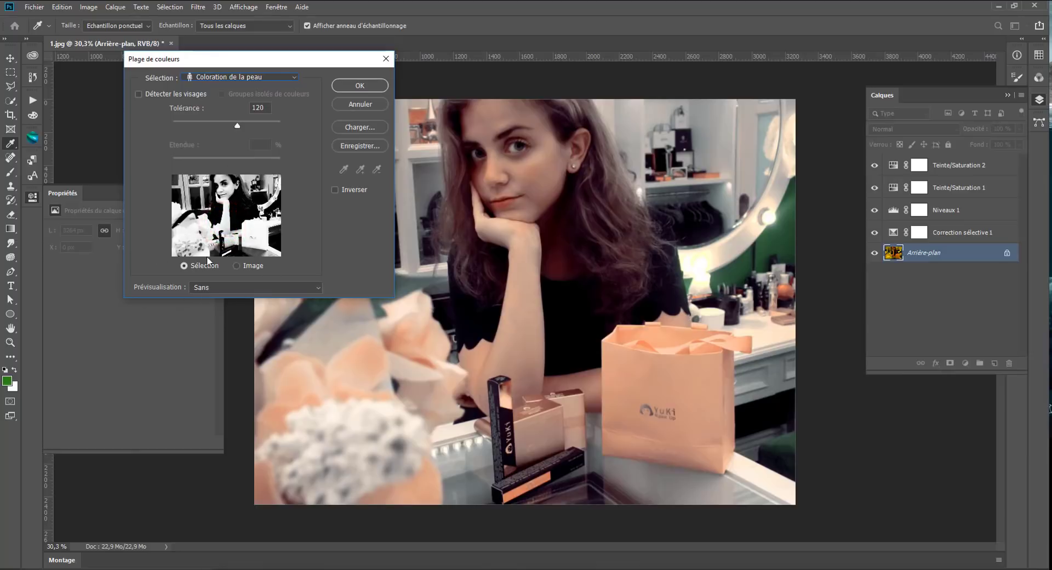
{"action": "left_click_drag", "start_coordinate": [237, 126], "coordinate": [185, 124]}
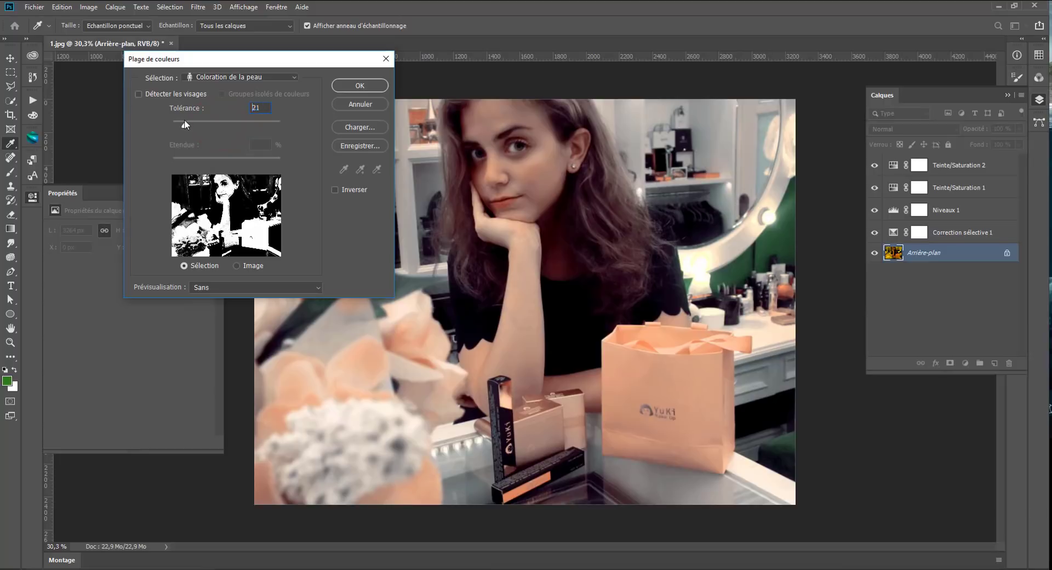
{"action": "left_click", "coordinate": [355, 84]}
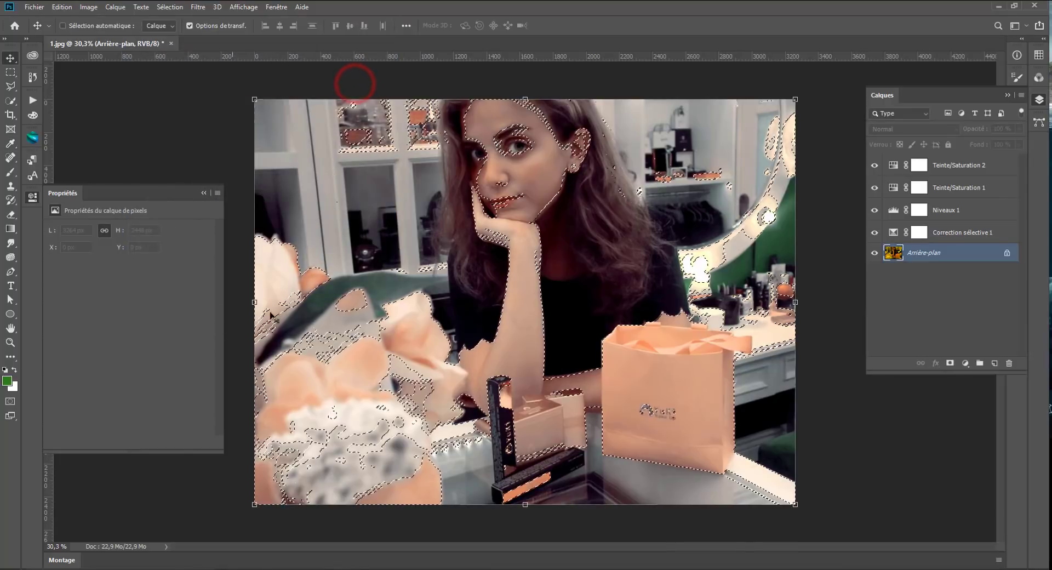
- Activate the Teinte/Saturation 2 layer's mask and set up a soft round brush of 437 px with 0 % hardness and 100 % opacity
{"action": "left_click", "coordinate": [948, 169]}
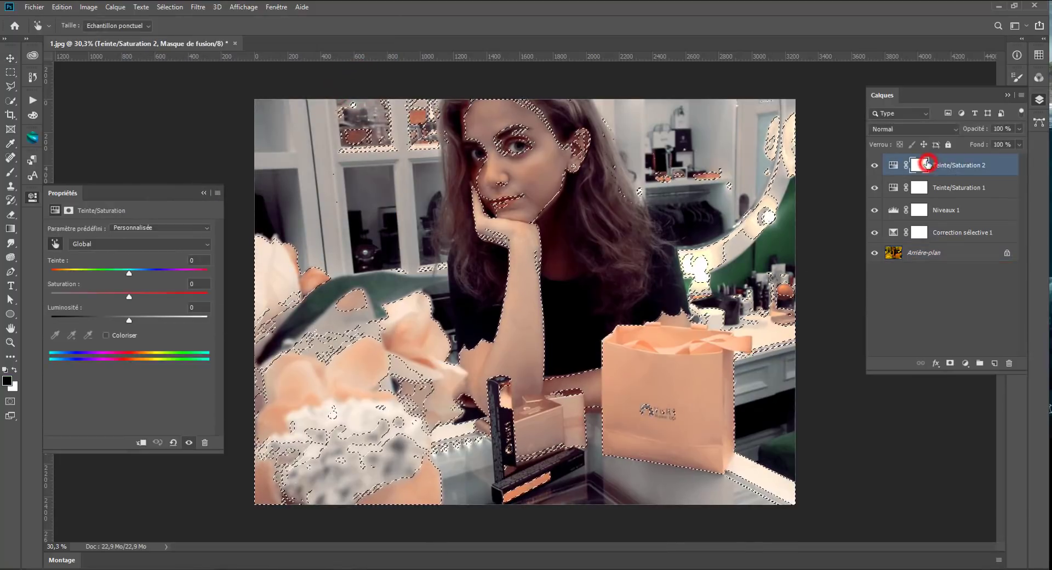
{"action": "left_click", "coordinate": [10, 171]}
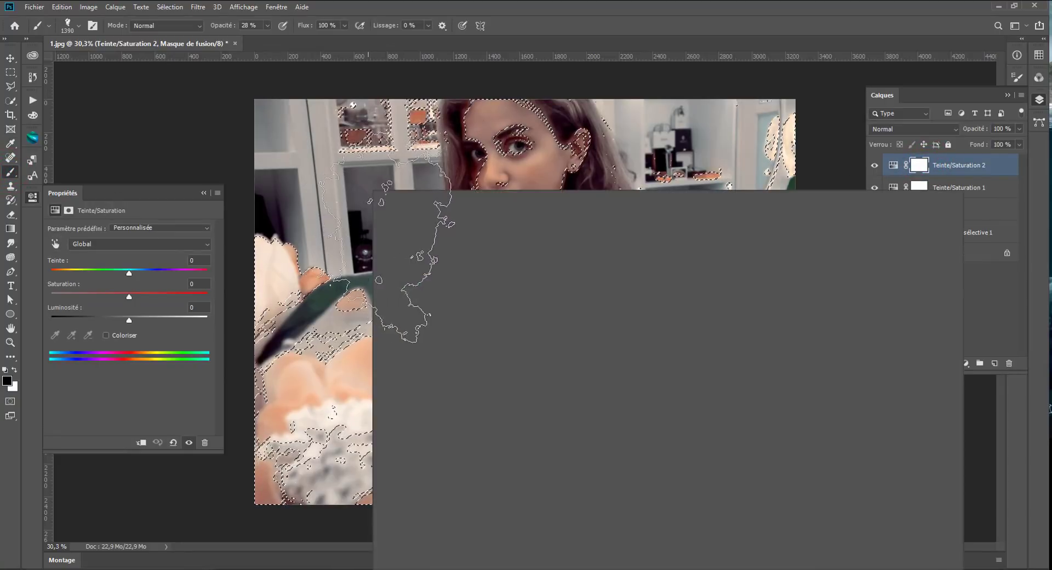
{"action": "left_click", "coordinate": [461, 315]}
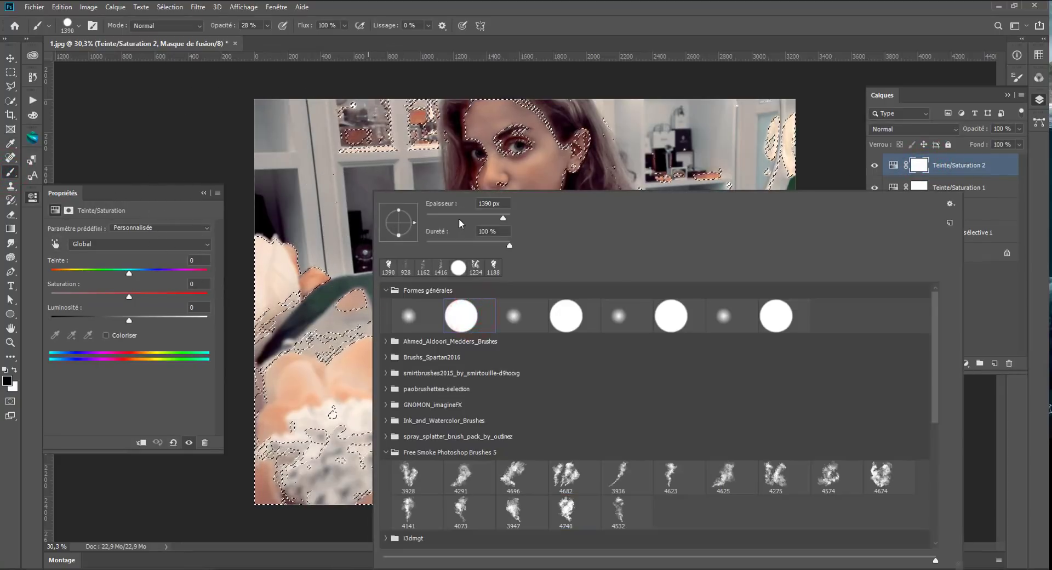
{"action": "left_click", "coordinate": [524, 319]}
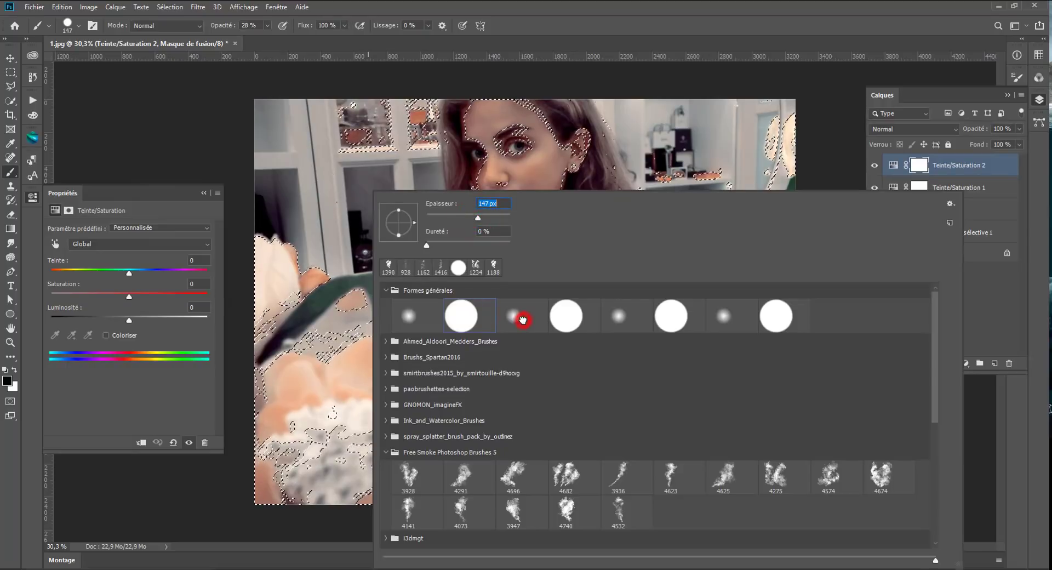
{"action": "left_click_drag", "start_coordinate": [477, 218], "coordinate": [498, 217]}
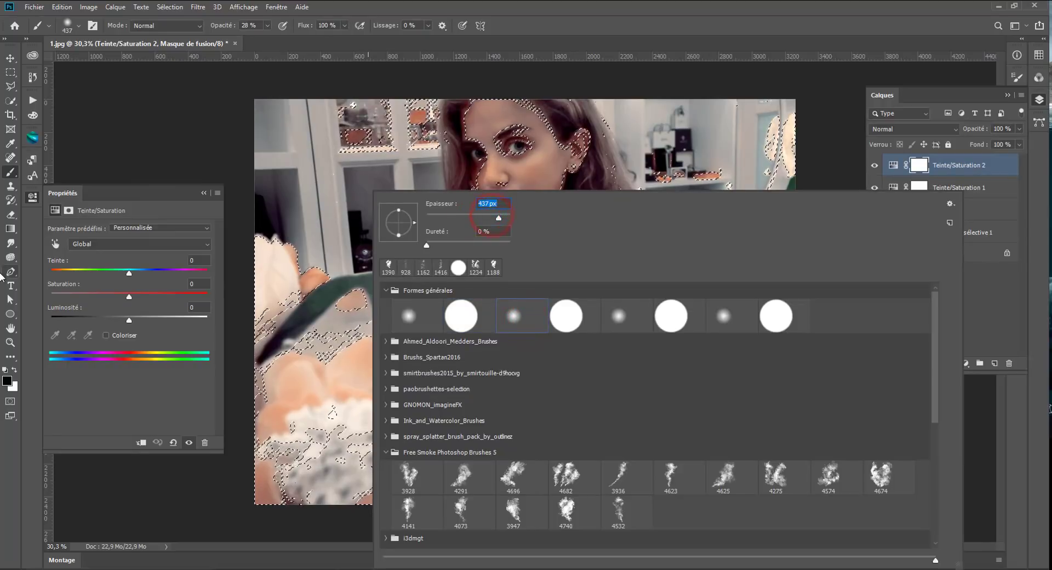
{"action": "left_click", "coordinate": [458, 118]}
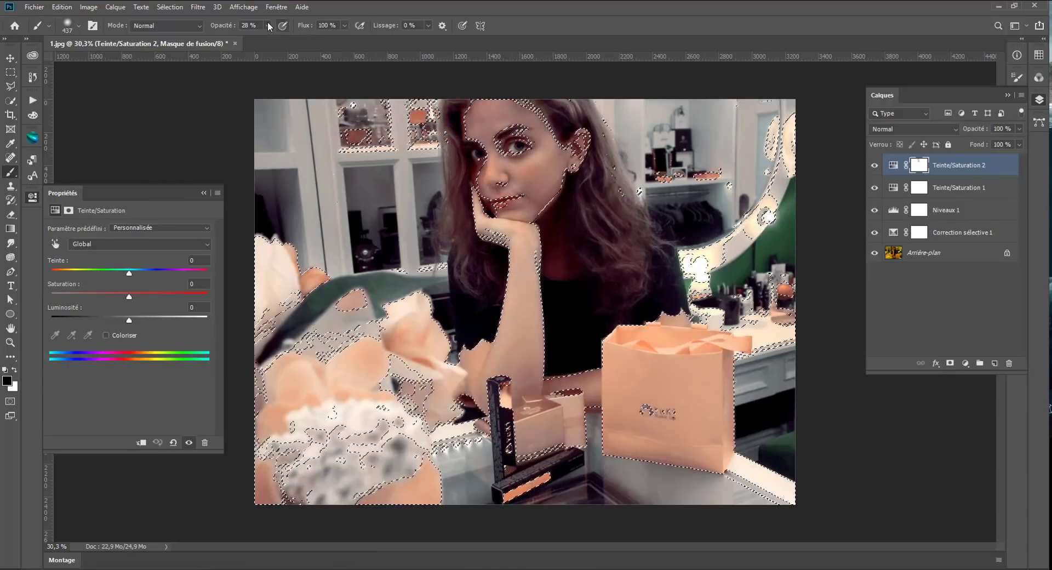
{"action": "left_click_drag", "start_coordinate": [269, 25], "coordinate": [333, 40]}
- Paint black on the Teinte/Saturation 2 mask over the woman's face, hand and arms within the selection, and deselect
{"action": "left_click", "coordinate": [497, 120]}
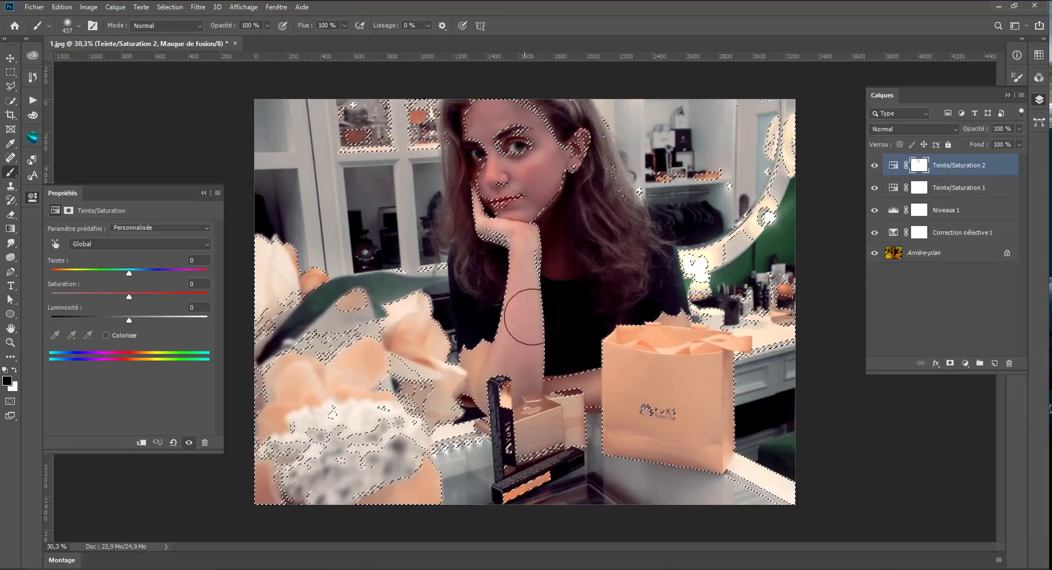
{"action": "mouse_move", "coordinate": [524, 317]}
{"action": "left_mouse_down"}
{"action": "mouse_move", "coordinate": [539, 356]}
{"action": "mouse_move", "coordinate": [472, 342]}
{"action": "mouse_move", "coordinate": [463, 364]}
{"action": "mouse_move", "coordinate": [471, 420]}
{"action": "left_mouse_up"}
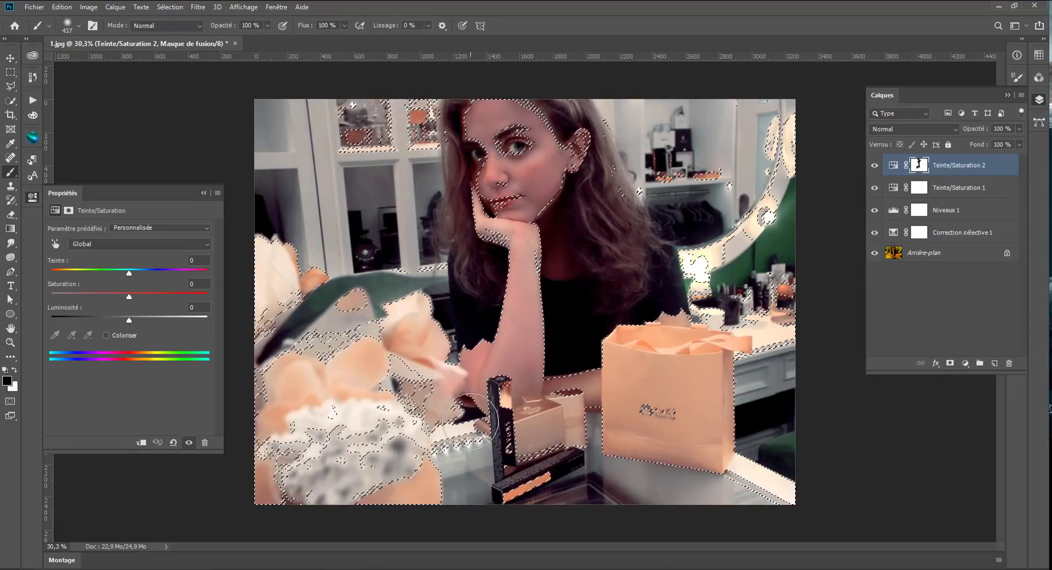
{"action": "left_click", "coordinate": [523, 364]}
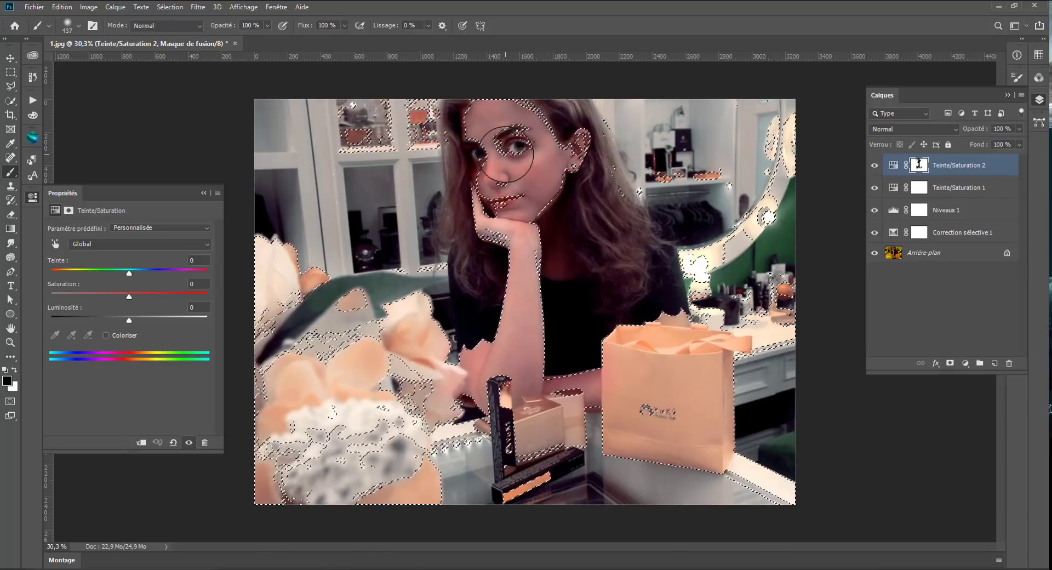
{"action": "key", "text": "ctrl+d"}
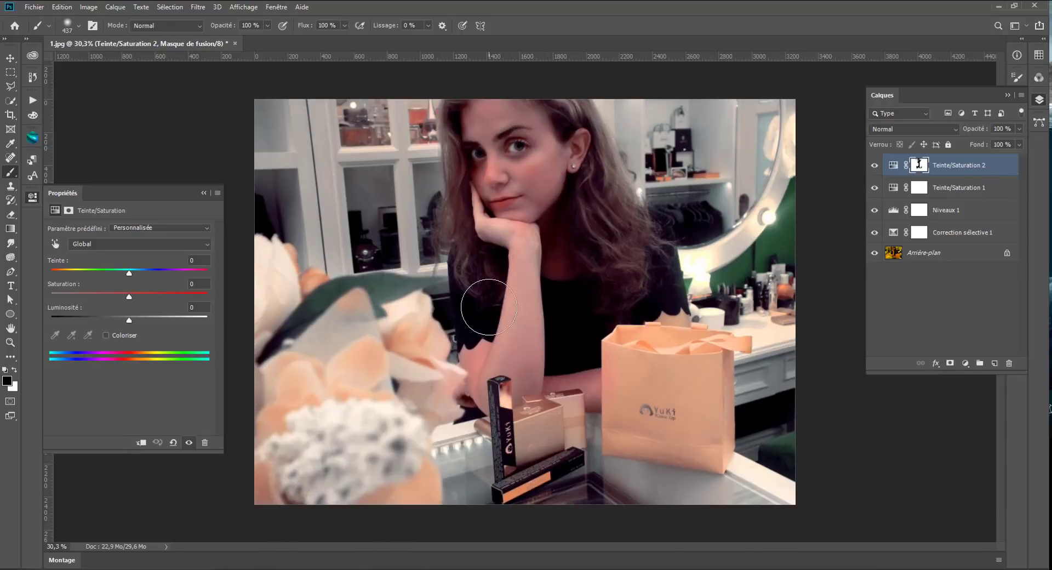
{"action": "left_click", "coordinate": [542, 202]}
- Toggle the Teinte/Saturation 2 layer's visibility to compare the photo with and without the masked hue shift
{"action": "left_click", "coordinate": [875, 166]}
{"action": "left_click", "coordinate": [875, 165]}
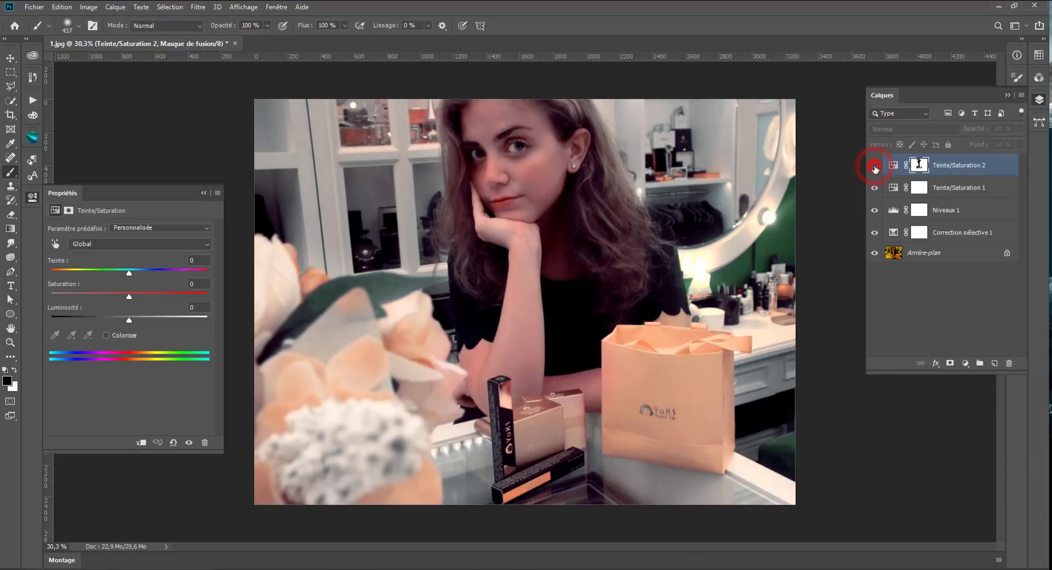
{"action": "left_click", "coordinate": [874, 166]}
{"action": "left_click", "coordinate": [875, 166]}
{"action": "left_click", "coordinate": [875, 166]}
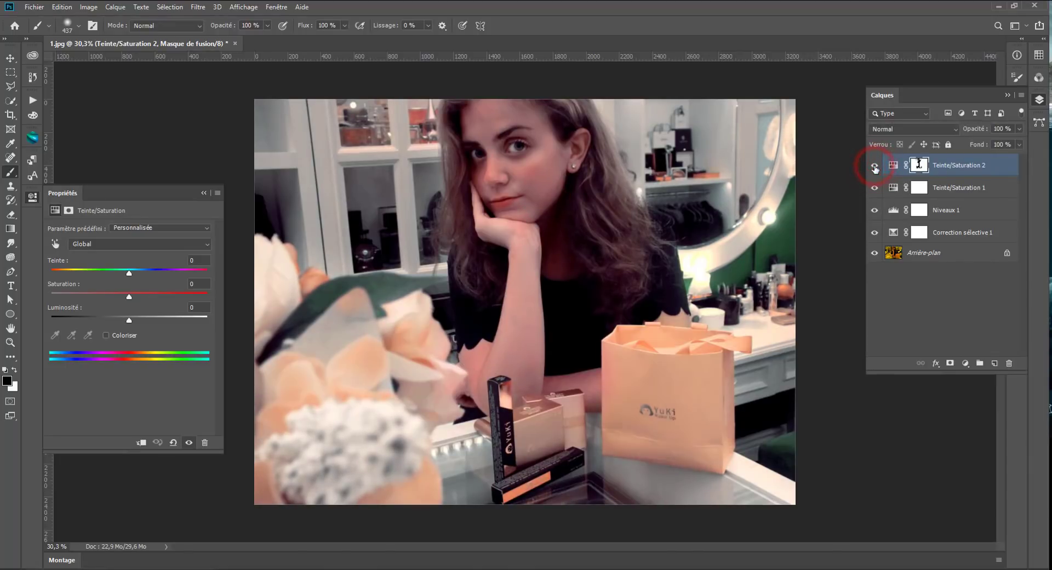
- Clear the selection and invert the Teinte/Saturation 2 layer mask so the hue shift affects only the skin
{"action": "left_click", "coordinate": [919, 165]}
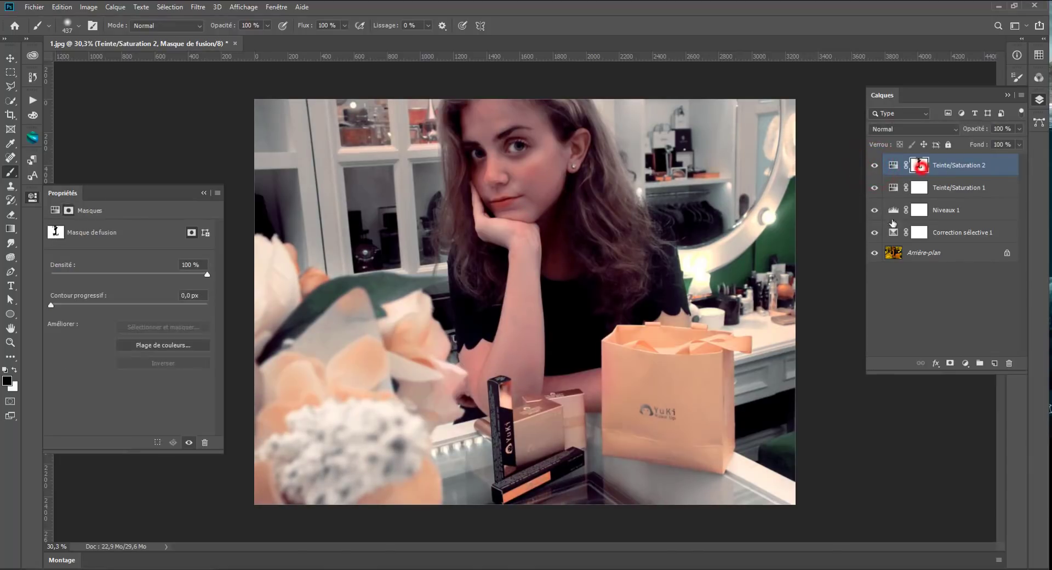
{"action": "left_click", "coordinate": [920, 165], "text": "ctrl"}
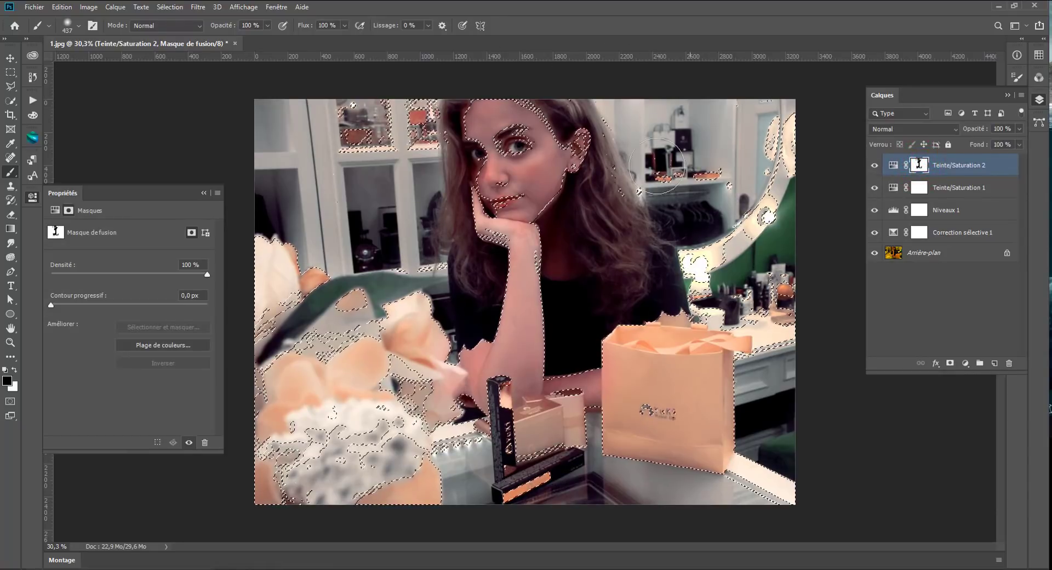
{"action": "key", "text": "ctrl+d"}
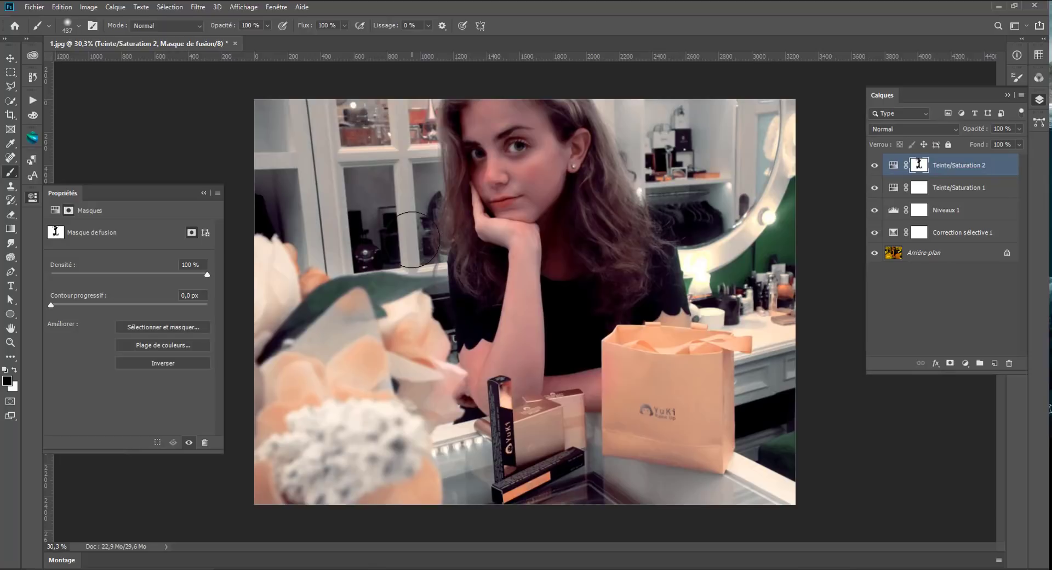
{"action": "key", "text": "ctrl+i"}
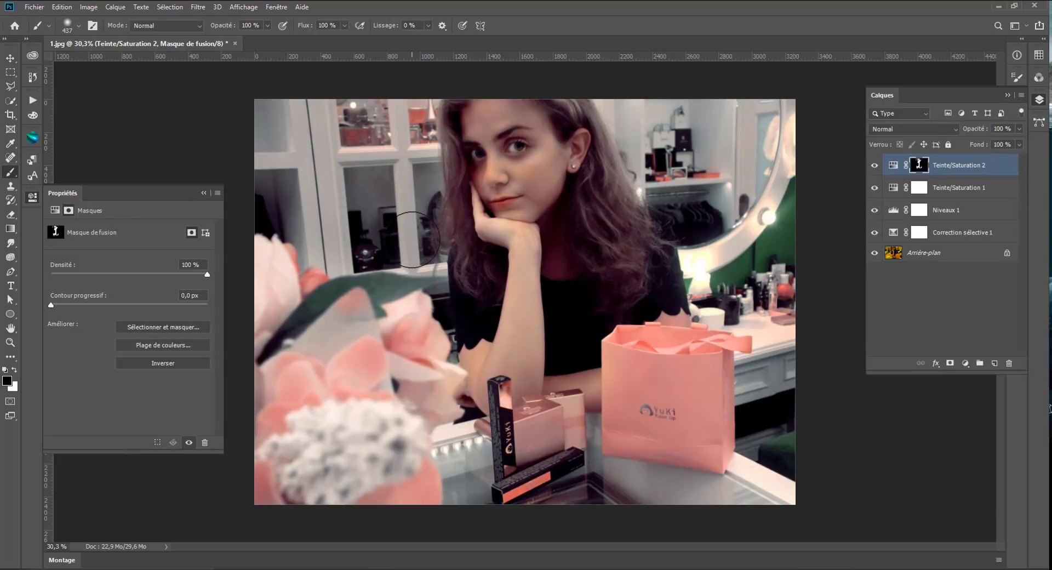
- Toggle the Teinte/Saturation 2 layer's visibility repeatedly to examine the hue shift on the skin
{"action": "left_click", "coordinate": [875, 165]}
{"action": "left_click", "coordinate": [876, 167]}
{"action": "left_click", "coordinate": [875, 167]}
{"action": "left_click", "coordinate": [875, 167]}
{"action": "left_click", "coordinate": [876, 167]}
{"action": "left_click", "coordinate": [875, 167]}
- Reopen the Teinte/Saturation 2 settings, raise the Teinte of the Rouges slightly for the skin, and collapse the adjustment properties
{"action": "left_click", "coordinate": [894, 168]}
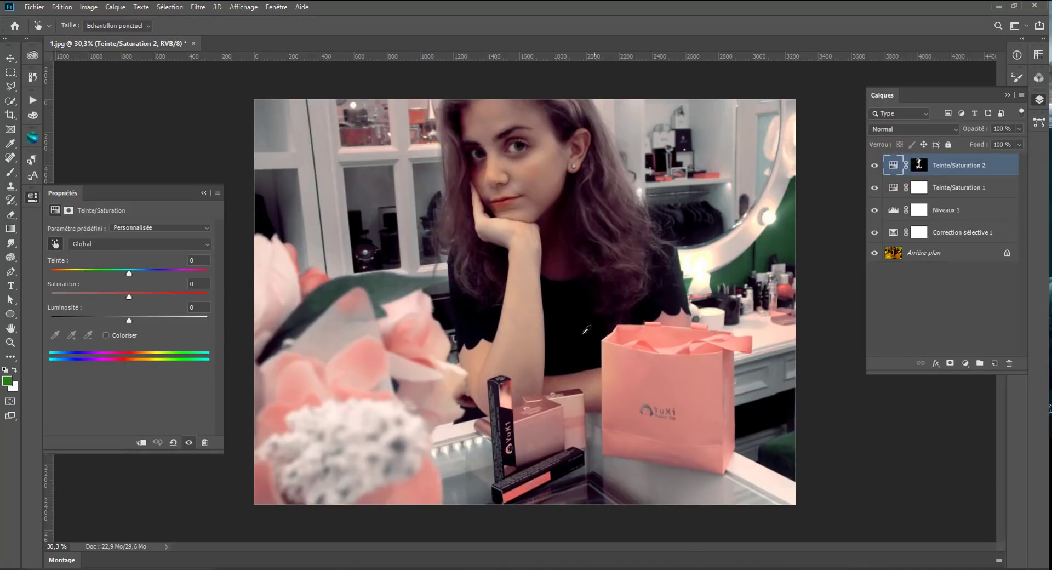
{"action": "left_click_drag", "start_coordinate": [636, 374], "coordinate": [639, 375]}
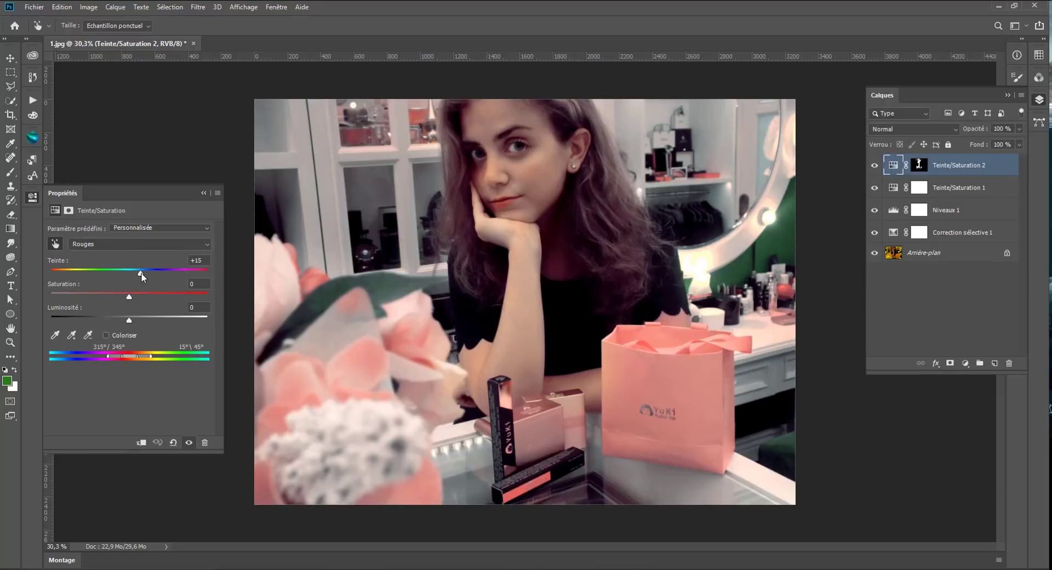
{"action": "mouse_move", "coordinate": [139, 276]}
{"action": "left_mouse_down"}
{"action": "mouse_move", "coordinate": [130, 274]}
{"action": "mouse_move", "coordinate": [146, 272]}
{"action": "left_mouse_up"}
{"action": "left_click", "coordinate": [32, 197]}
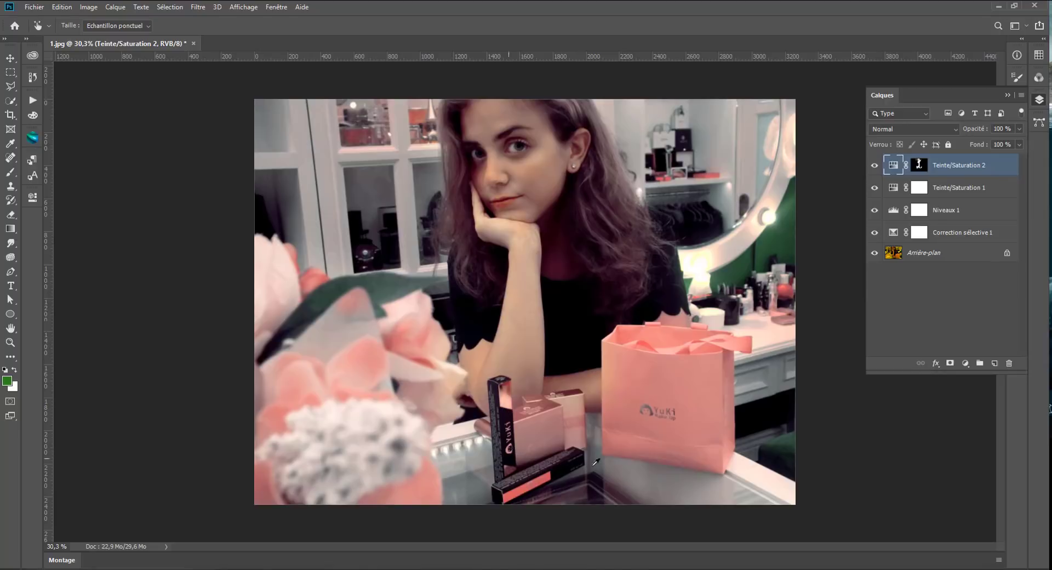
- Hide all four adjustment layers and show them again to compare the corrected photo with the original
{"action": "left_click_drag", "start_coordinate": [874, 232], "coordinate": [875, 170]}
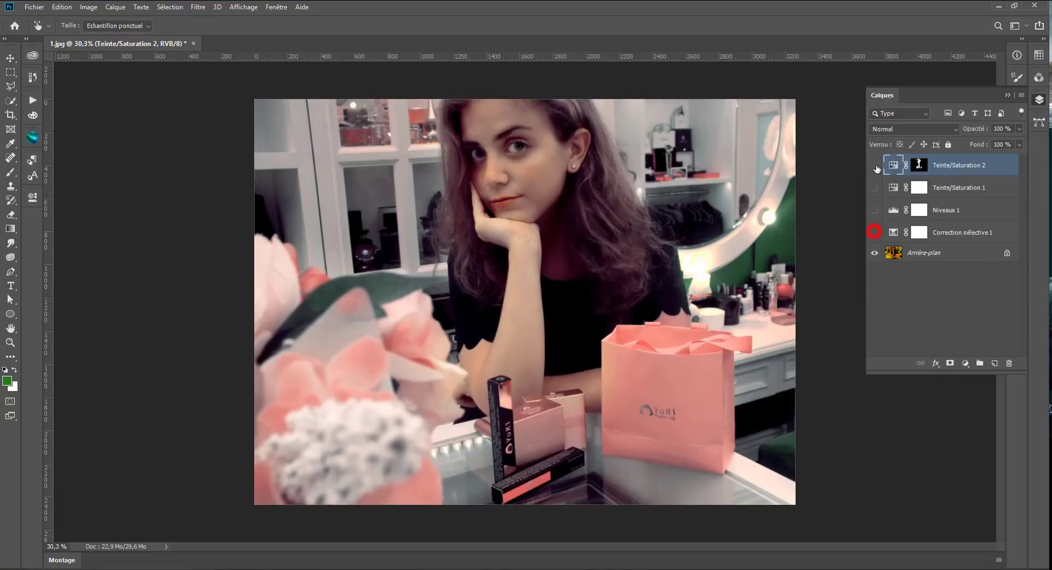
{"action": "left_click_drag", "start_coordinate": [875, 232], "coordinate": [865, 164]}
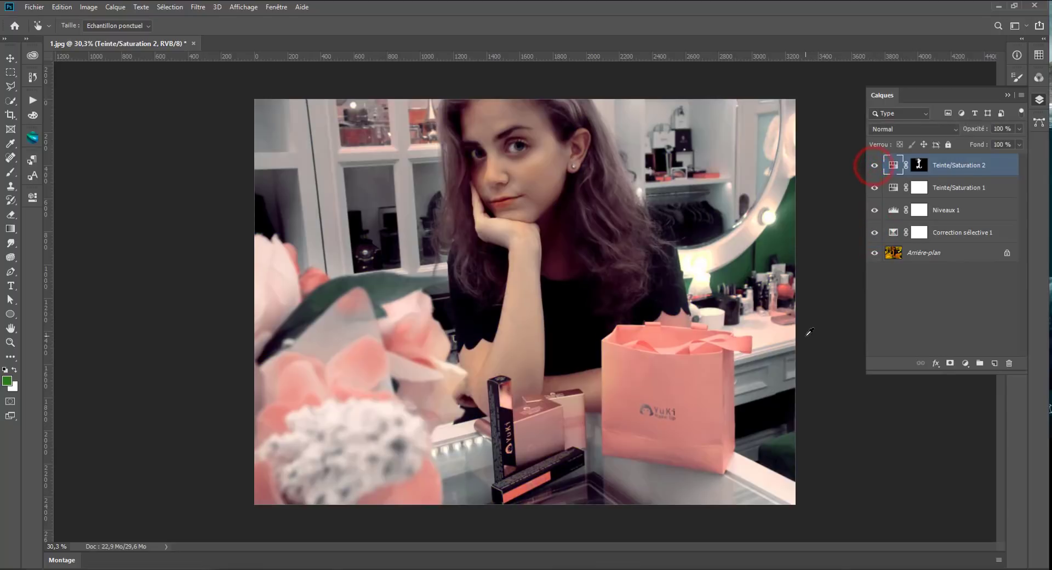